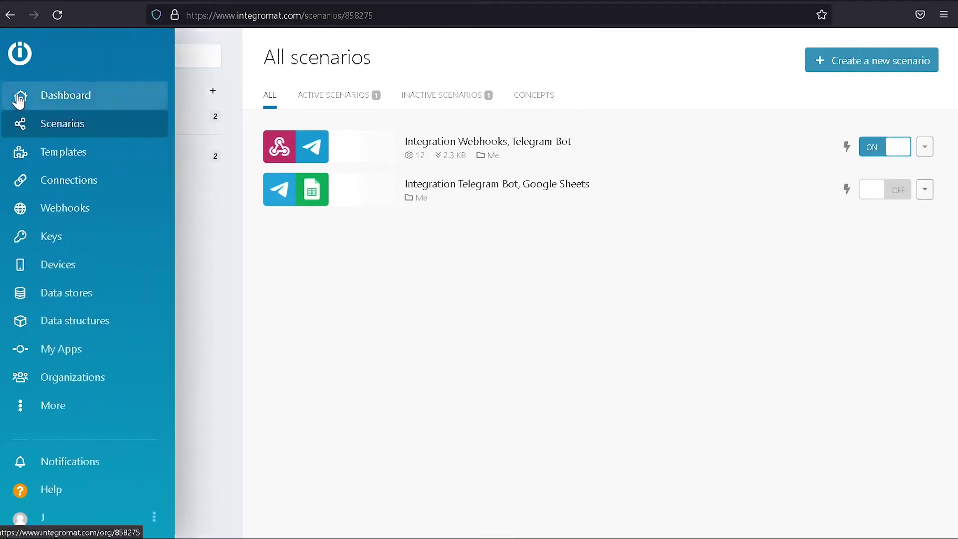
Step: Go to the scenarios overview and start creating a new scenario
left_click(20, 98)
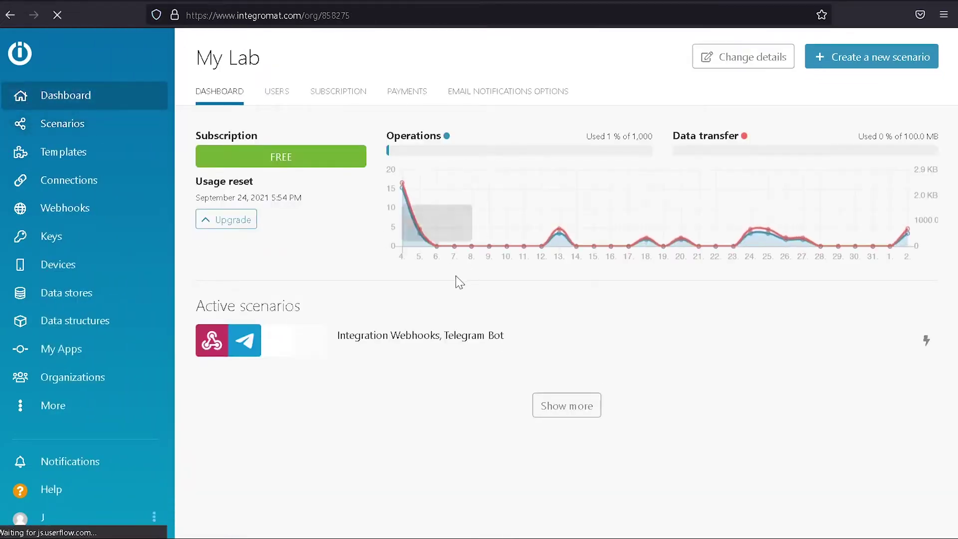
left_click(77, 129)
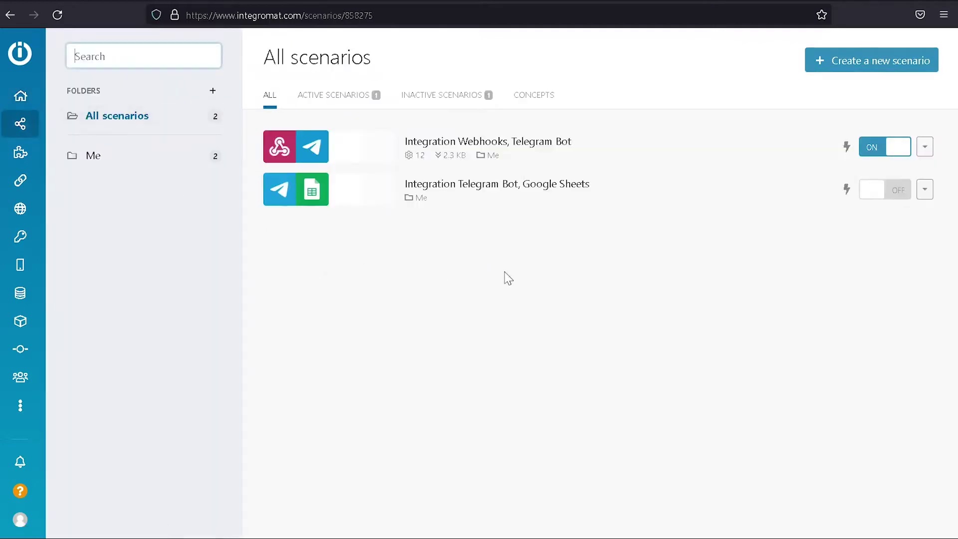
left_click(865, 69)
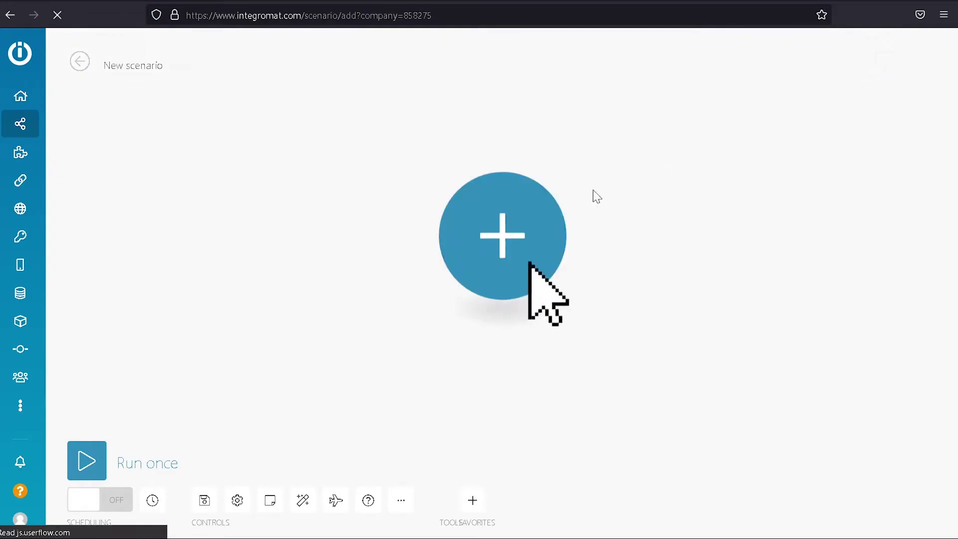
Step: Search the app list for webhook and add a Webhooks Custom webhook trigger as the scenario's first module
left_click(499, 250)
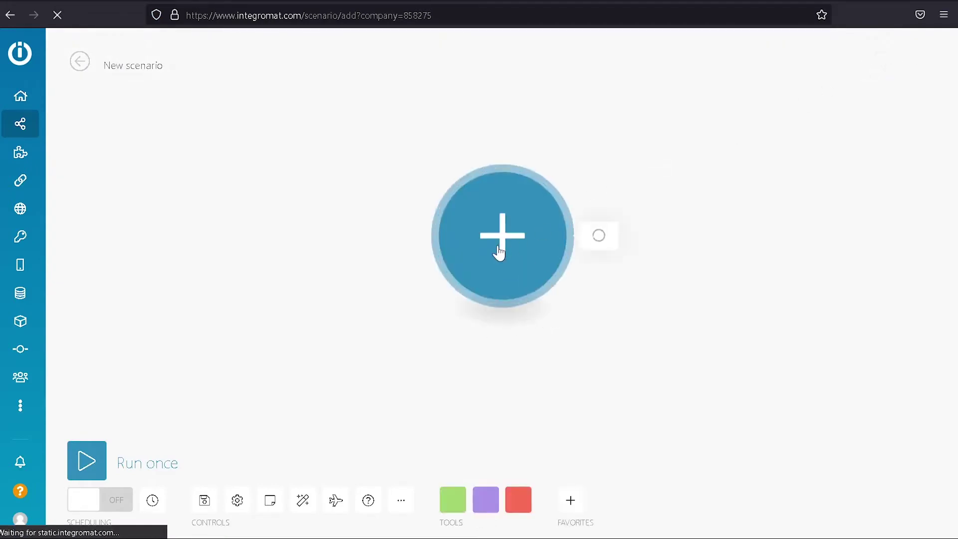
scroll(720, 374, "down", 5)
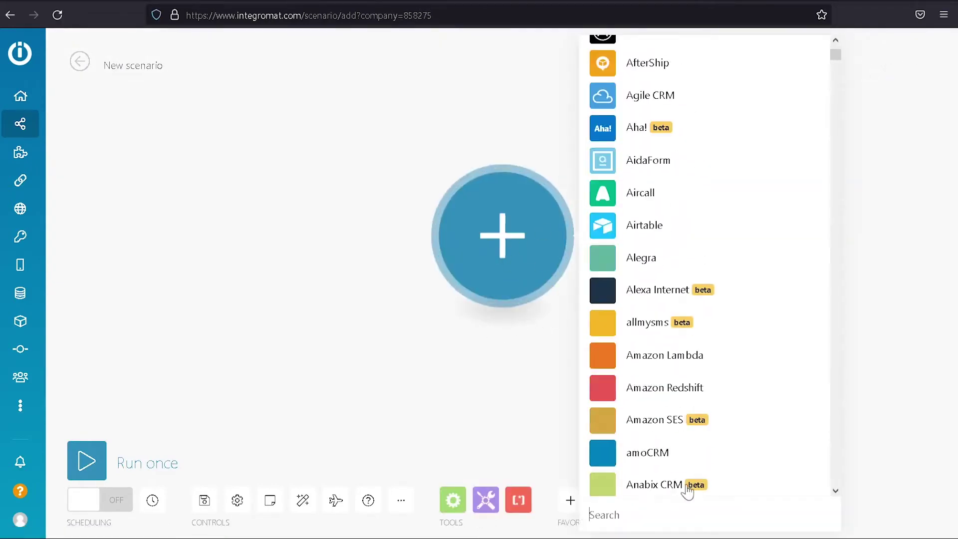
type("webhook")
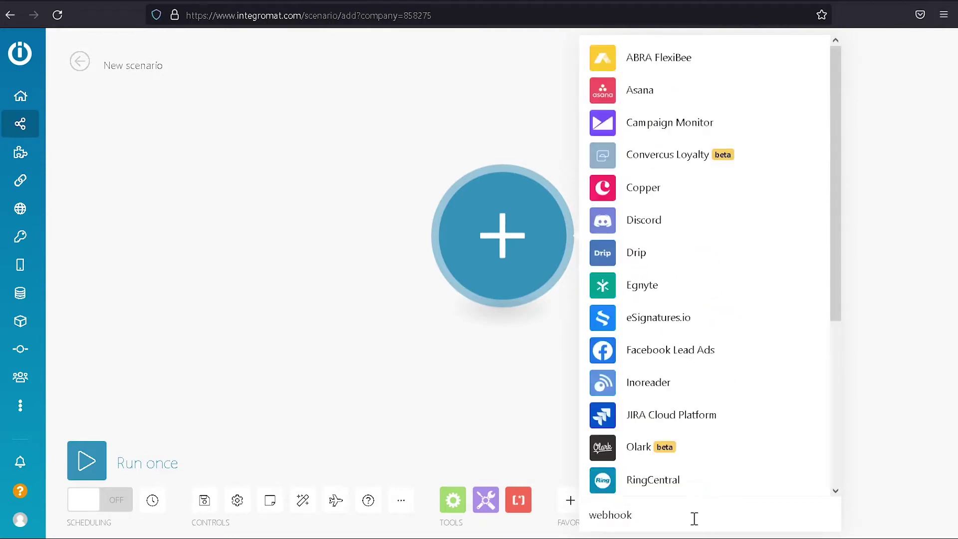
scroll(711, 391, "down", 5)
left_click(666, 398)
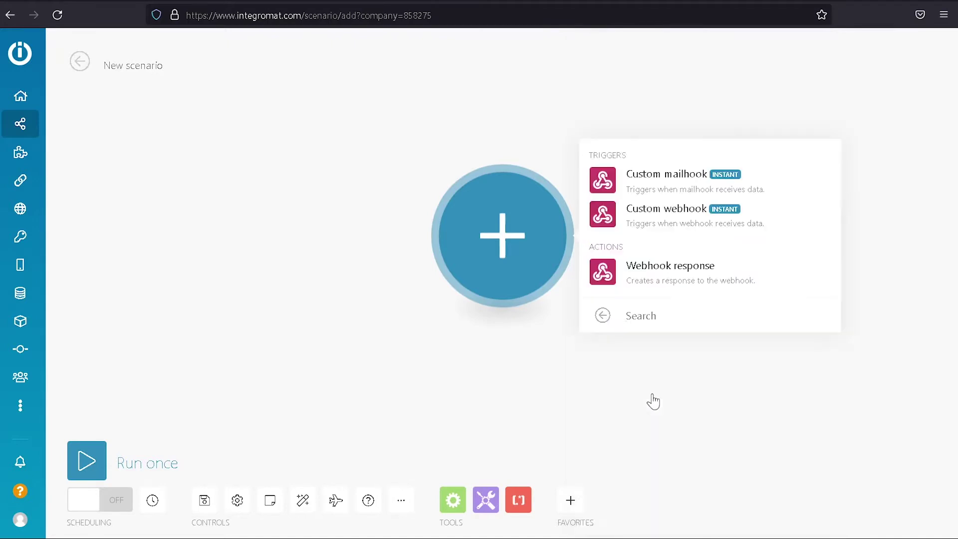
left_click(678, 220)
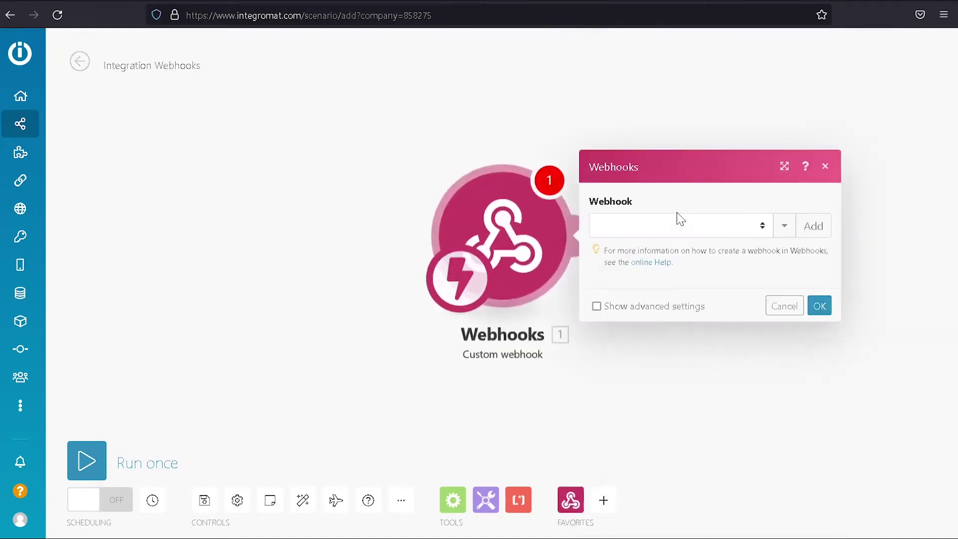
Step: Add a new hook named Link Integromat to the Custom webhook module and save it
left_click(818, 229)
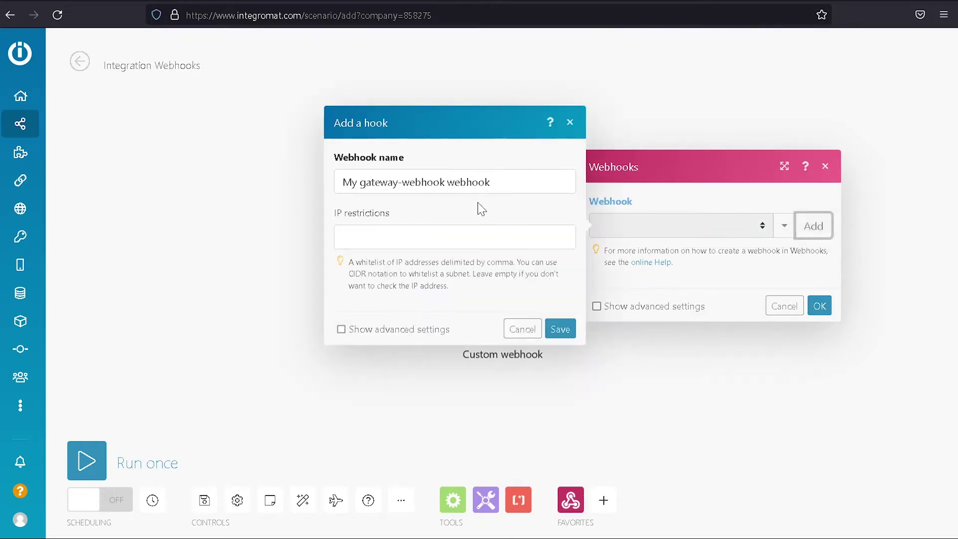
double_click(472, 183)
key("ctrl+a")
type("L")
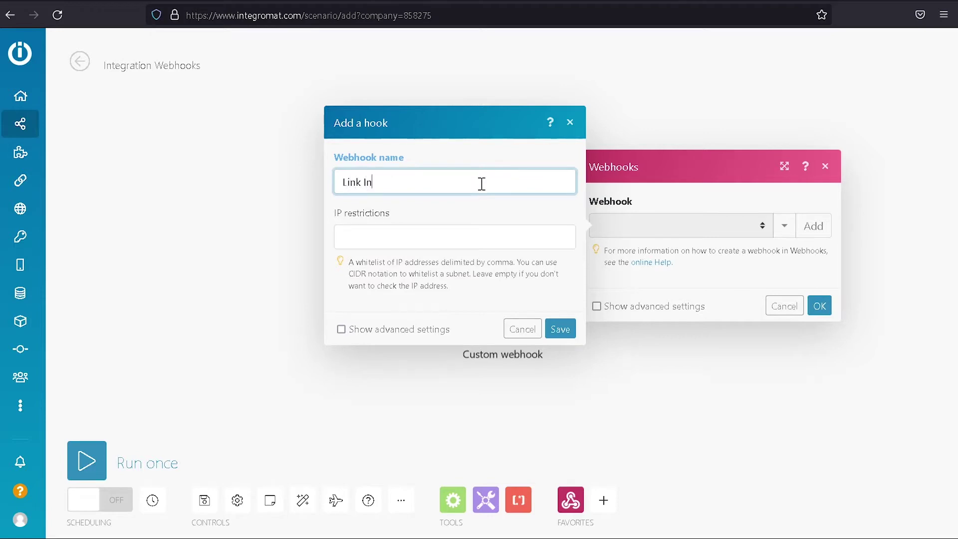
left_click(560, 328)
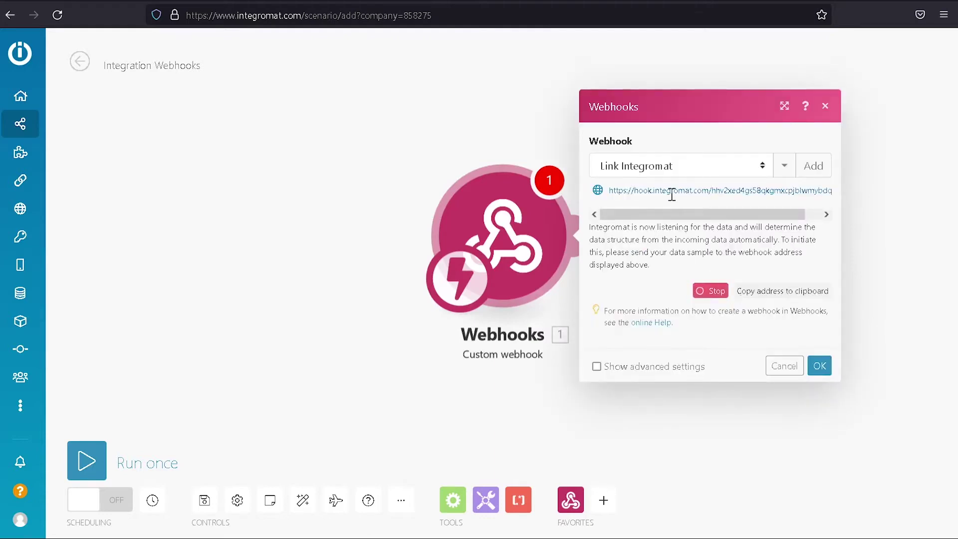
Step: Copy the full address of the Link Integromat webhook
double_click(669, 190)
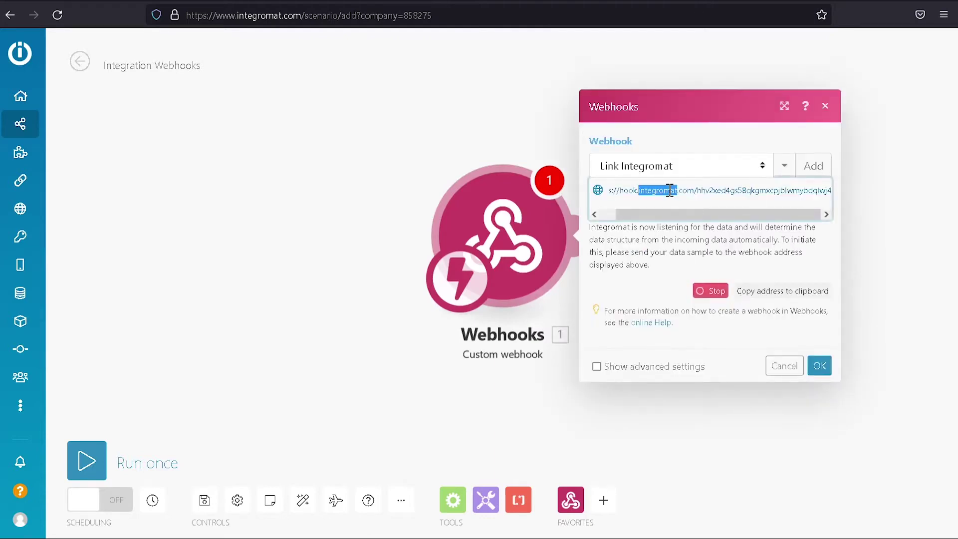
triple_click(669, 190)
right_click(669, 190)
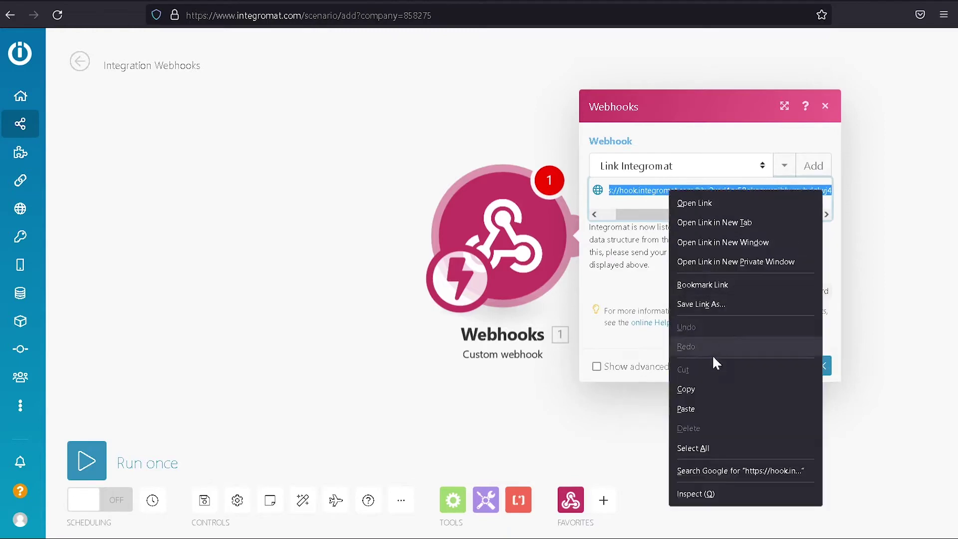
left_click(720, 398)
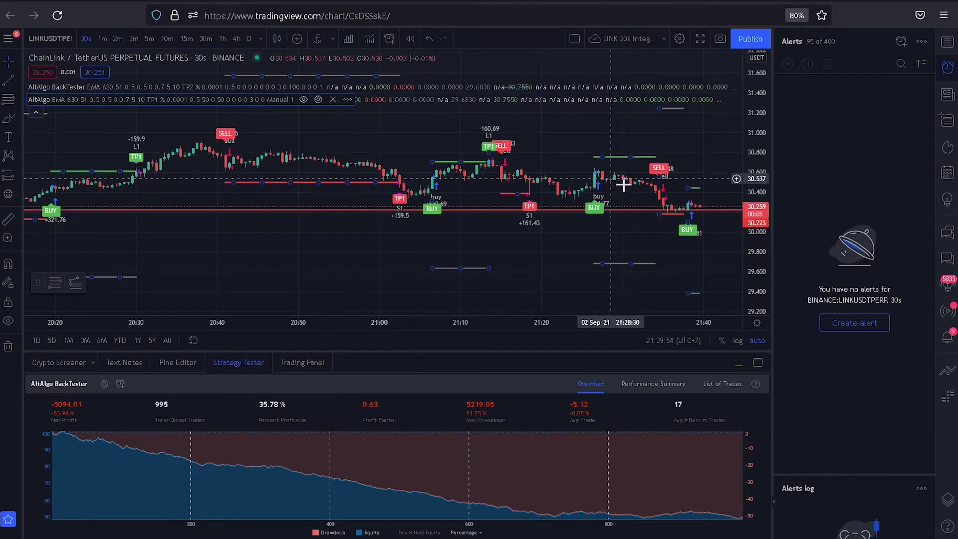
Step: In TradingView, start a LINKUSDTPERP alert on the AltAlgo condition Long Alarm with SL and TP's (AIO), triggering Once Per Bar Close
left_click(876, 316)
left_click(466, 98)
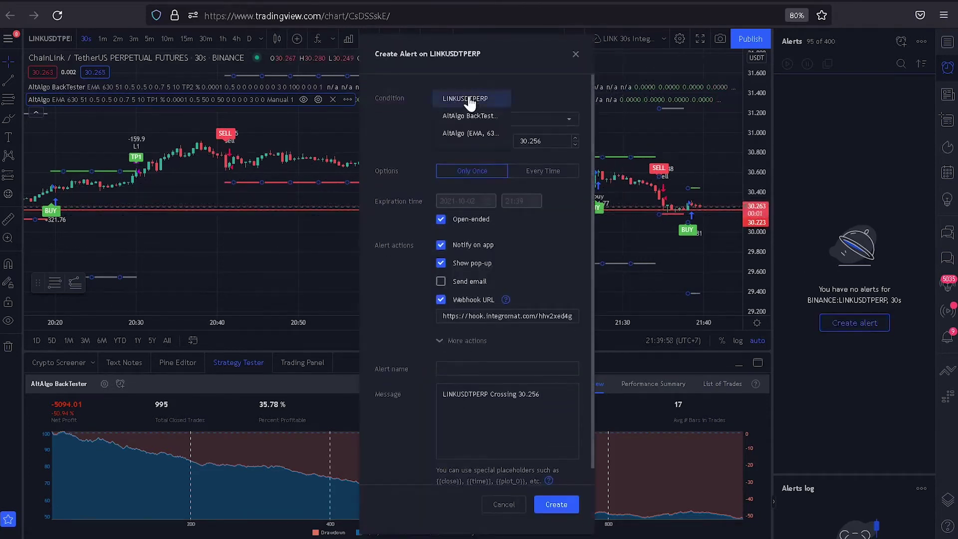
left_click(485, 128)
left_click(483, 121)
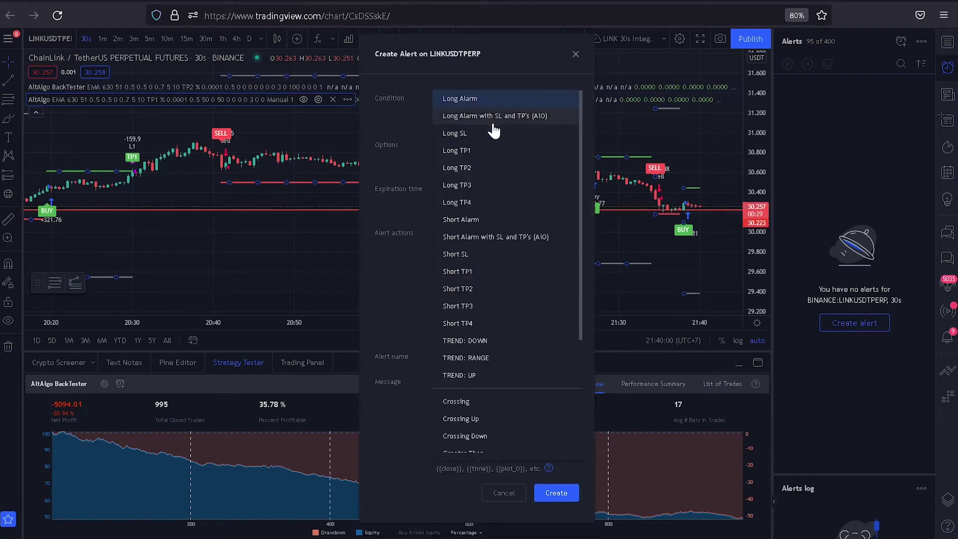
left_click(492, 111)
left_click(482, 163)
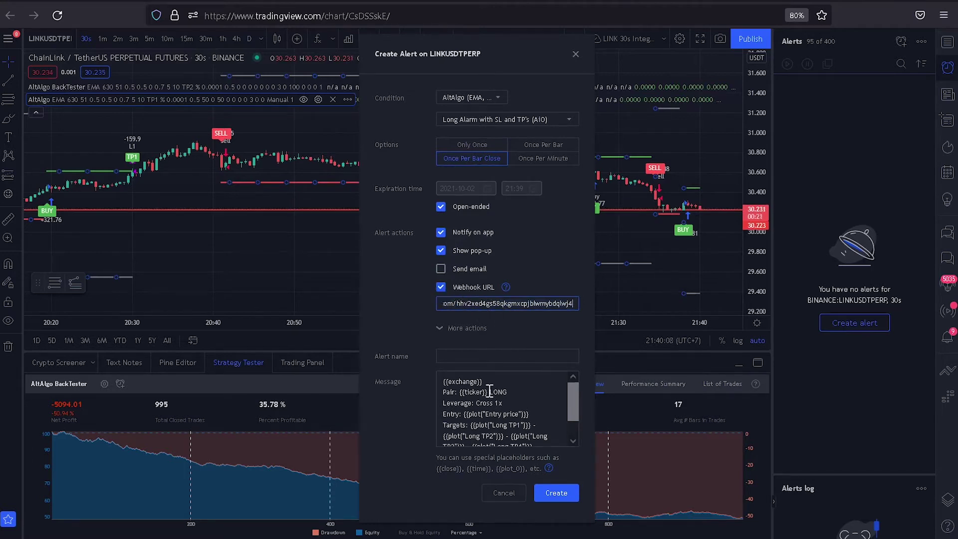
Step: Name the new long alert Link Long
left_click(484, 357)
type("Lin")
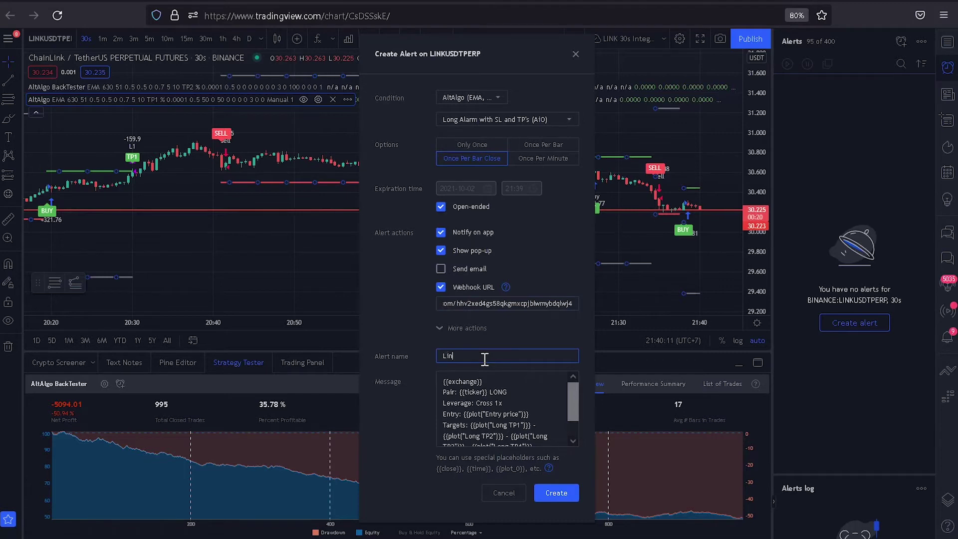
type("k Long")
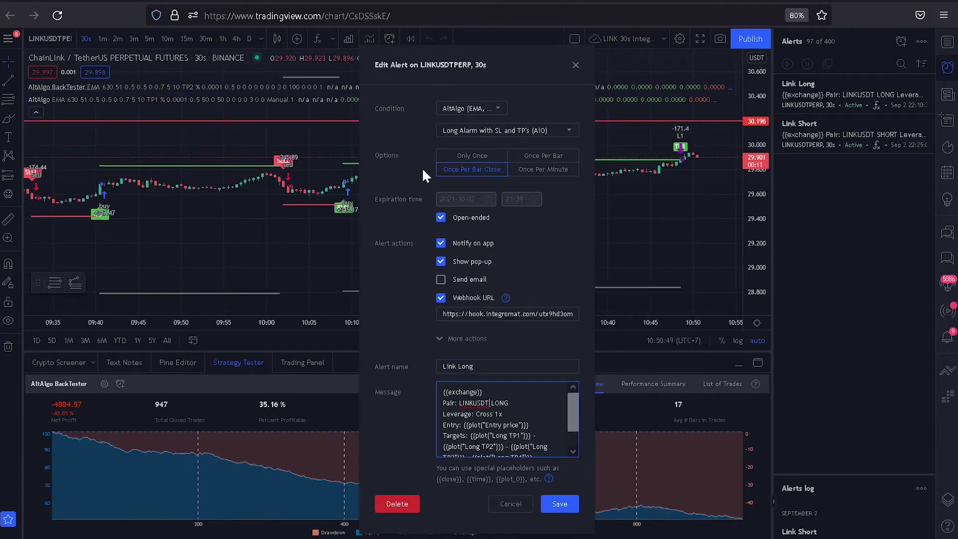
Step: Review the Link Long alert's condition choices and message text, keeping Long Alarm with SL and TP's (AIO) selected
left_click(457, 131)
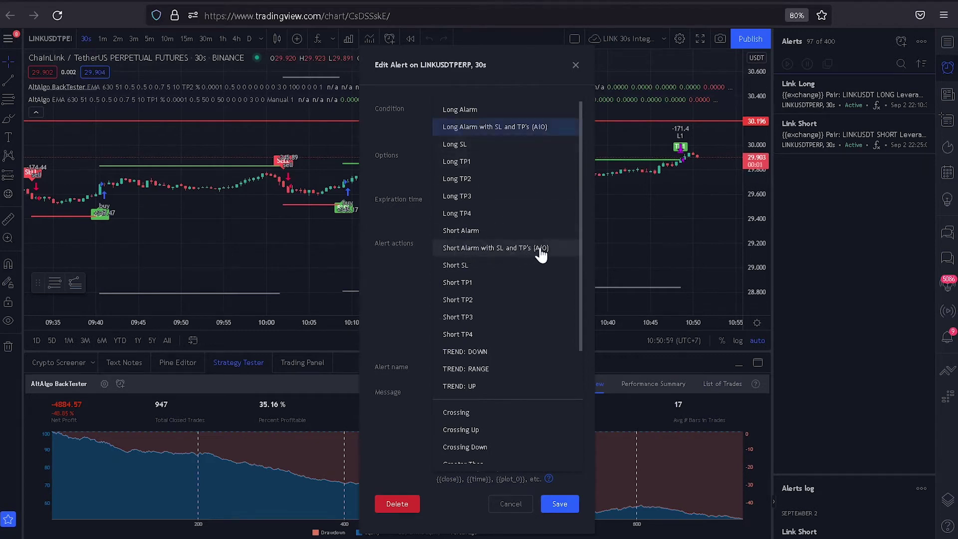
left_click(496, 128)
scroll(498, 418, "down", 2)
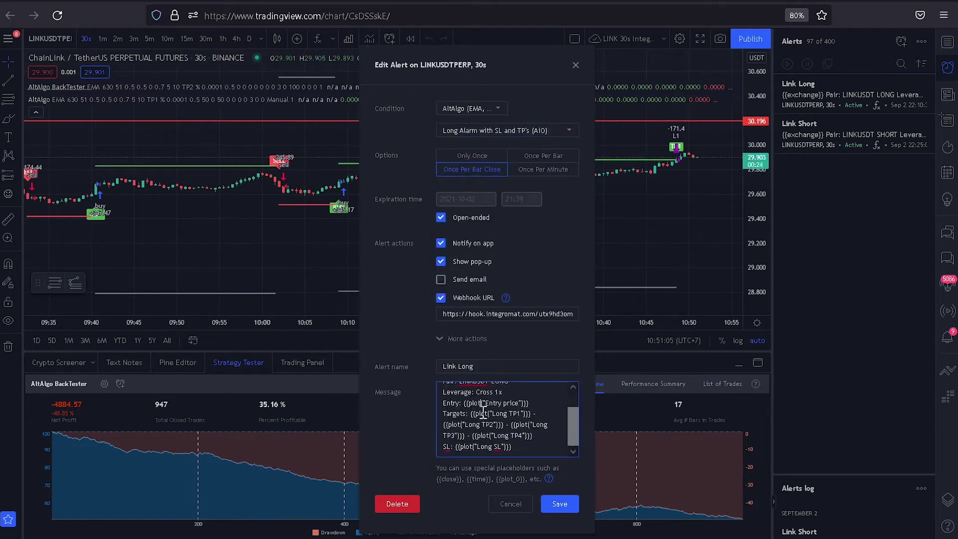
scroll(481, 411, "up", 2)
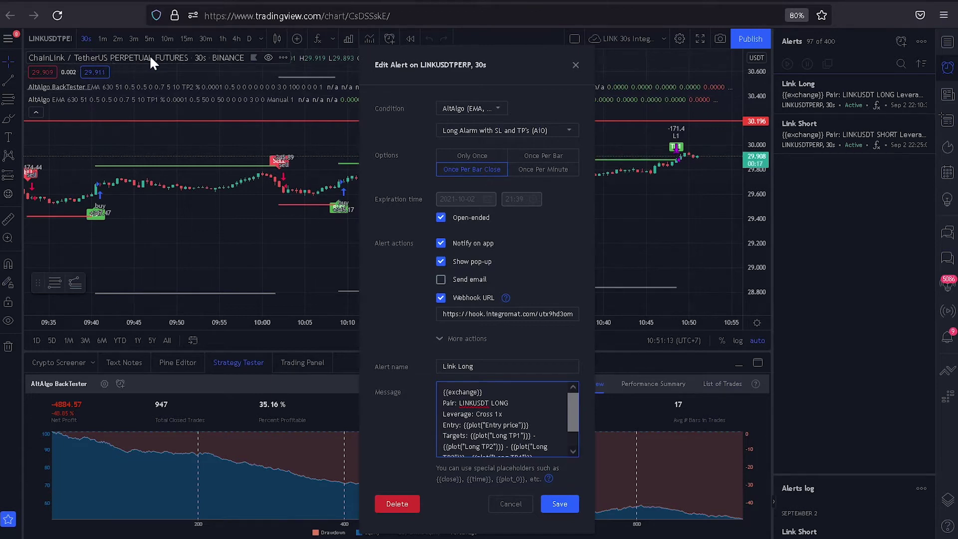
left_click(493, 403)
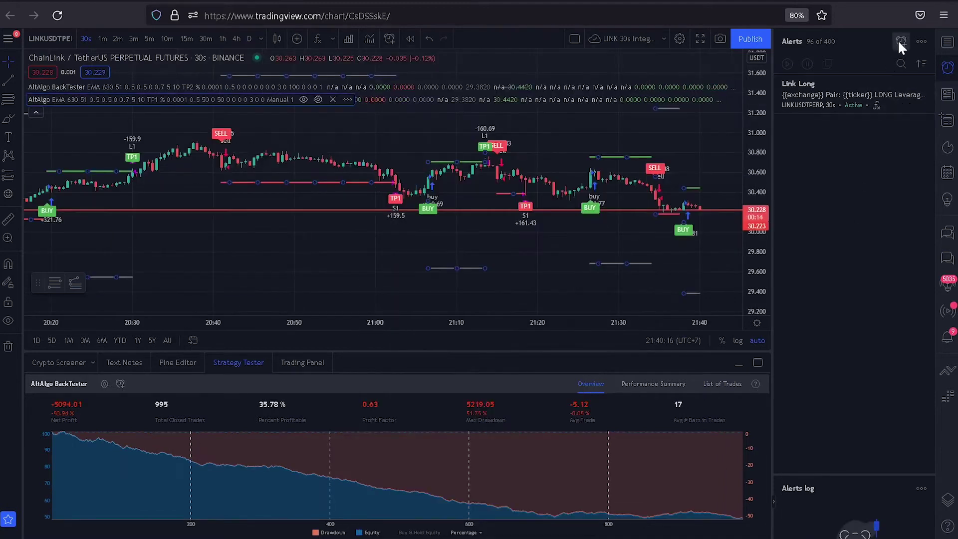
Step: Start another LINKUSDTPERP alert on the AltAlgo condition Short Alarm with SL and TP's (AIO), triggering Once Per Bar Close
left_click(901, 41)
left_click(457, 98)
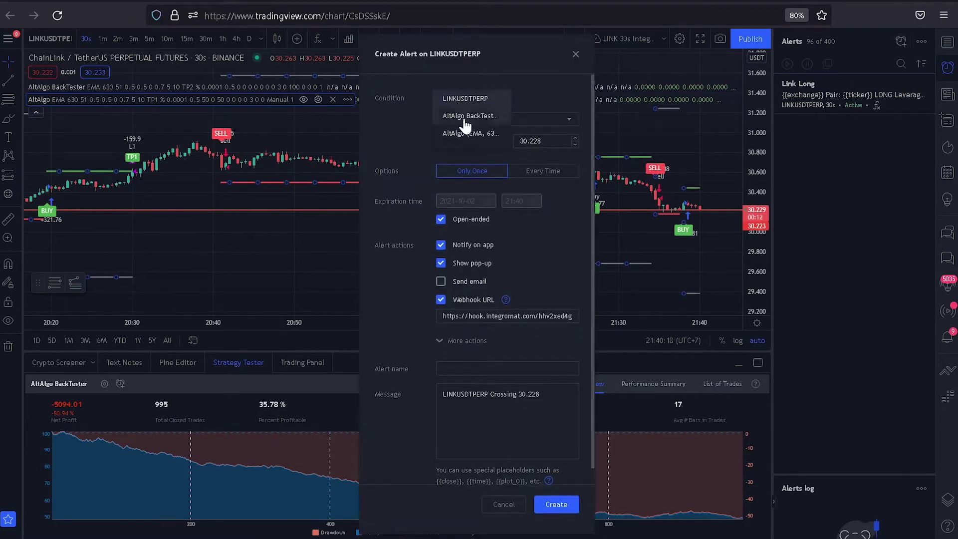
left_click(468, 128)
left_click(468, 129)
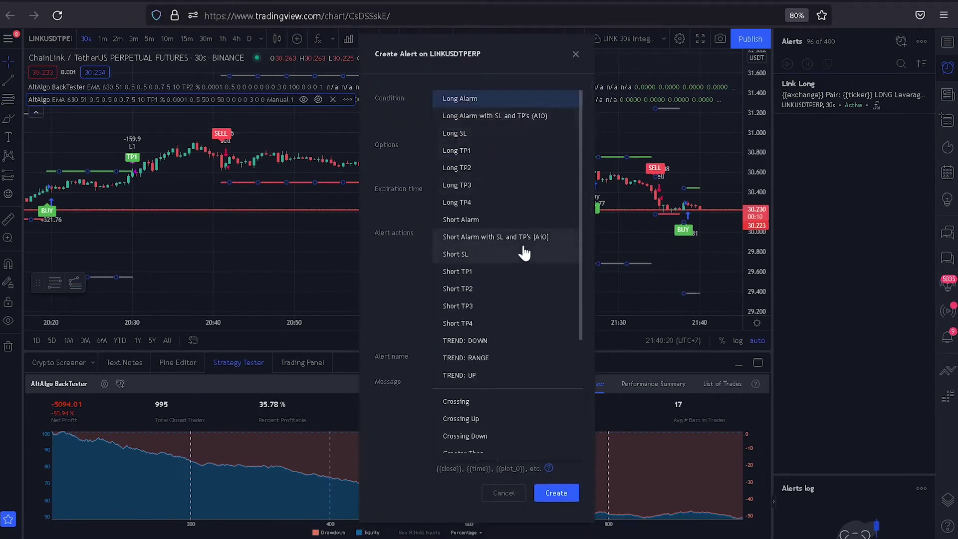
left_click(522, 237)
left_click(454, 164)
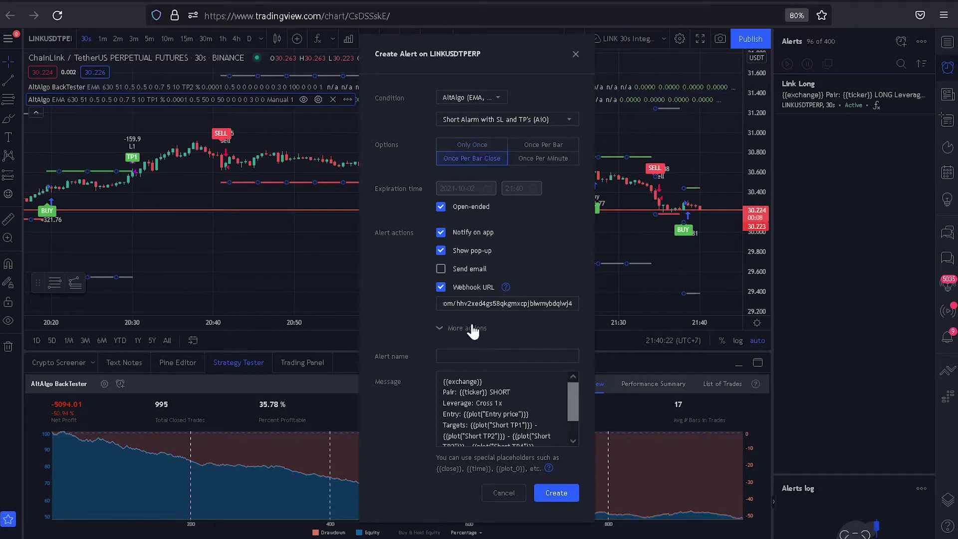
Step: Replace the short alert's webhook URL with the copied Integromat address and name the alert Link Short
key("ctrl+a")
key("BackSpace")
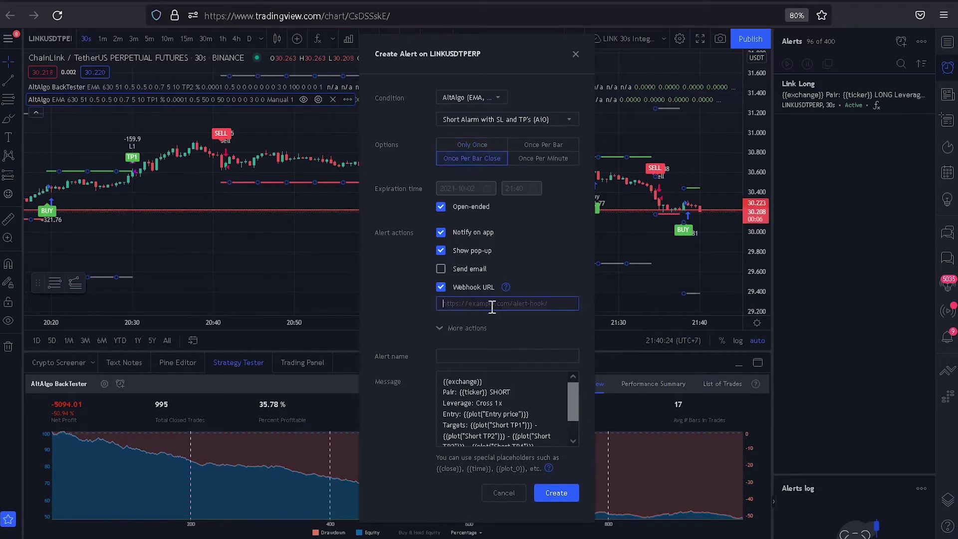
key("ctrl+v")
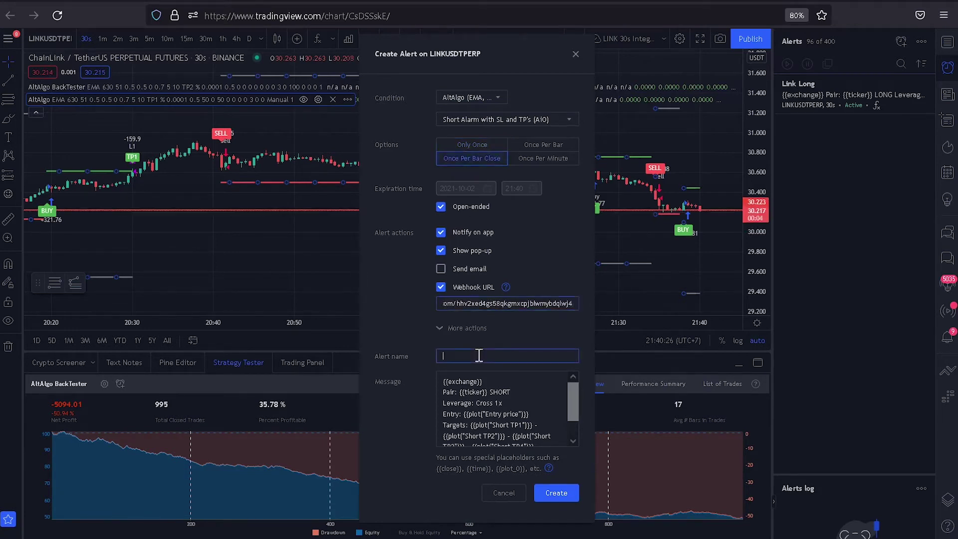
left_click(479, 355)
type("Link Short")
Step: Replace the {{ticker}} placeholder in the short alert's message with LINKUSDT and create the alert
left_click(485, 415)
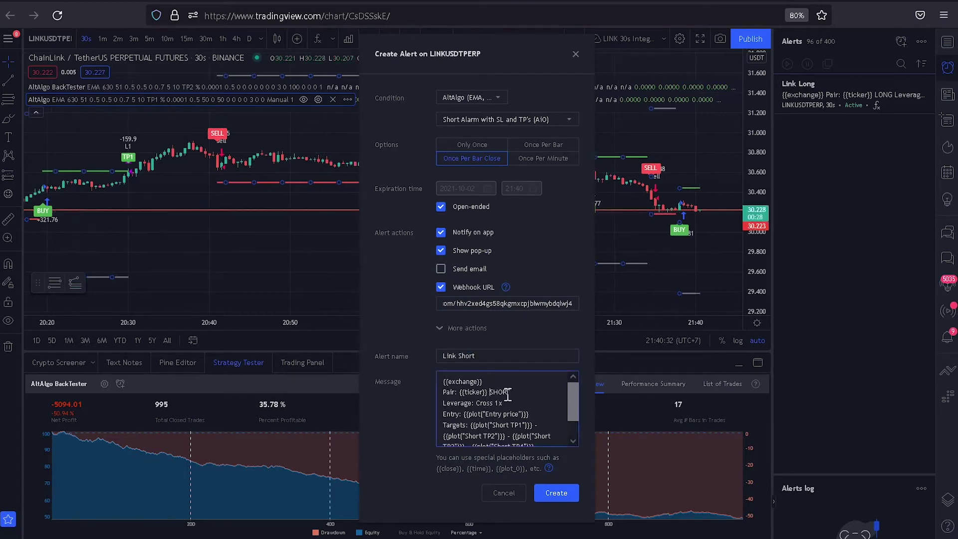
key("BackSpace")
key("BackSpace")
key("BackSpace")
key("BackSpace")
key("BackSpace")
key("BackSpace")
key("BackSpace")
key("BackSpace")
key("BackSpace")
key("BackSpace")
type("LINK")
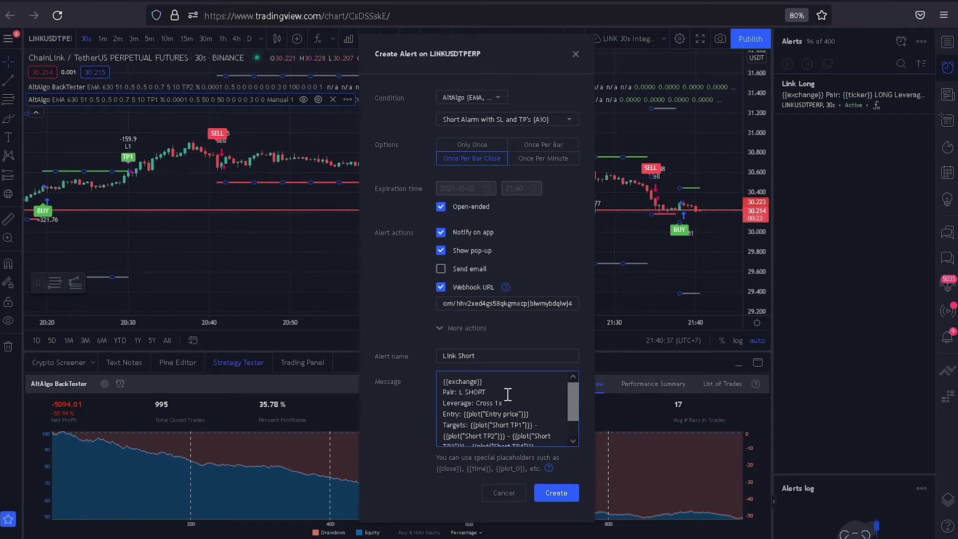
type("USDT")
left_click(556, 493)
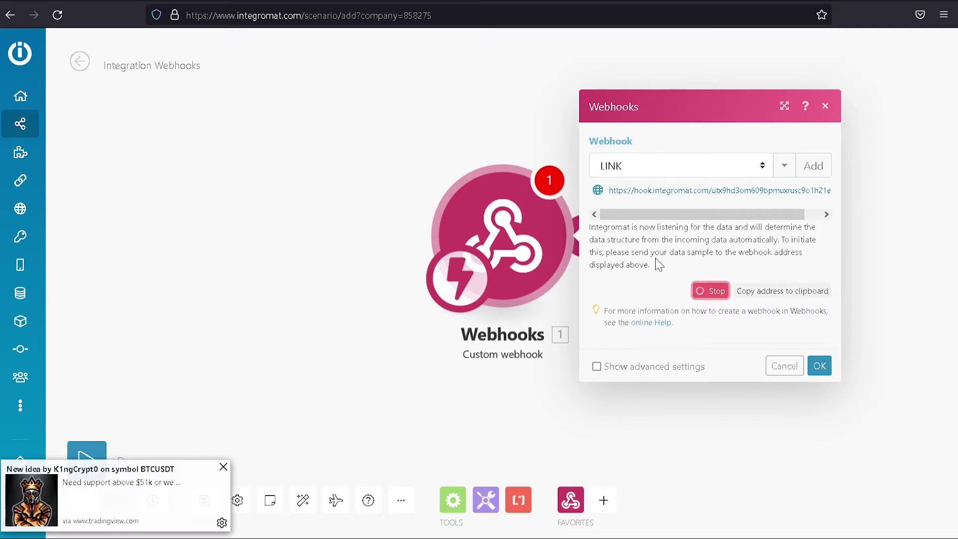
Step: Acknowledge the Link Short alert in TradingView and confirm the LINK webhook settings in Integromat
left_click(223, 466)
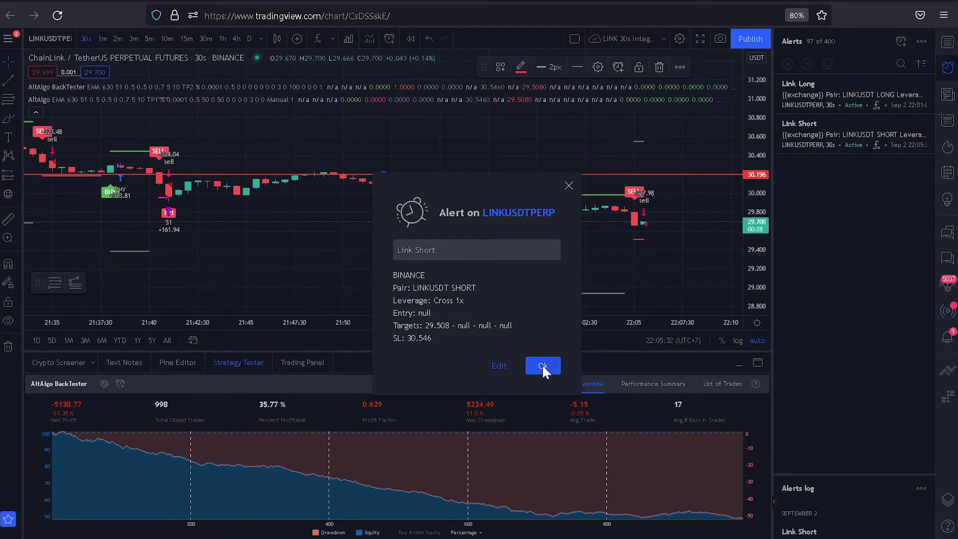
left_click(541, 364)
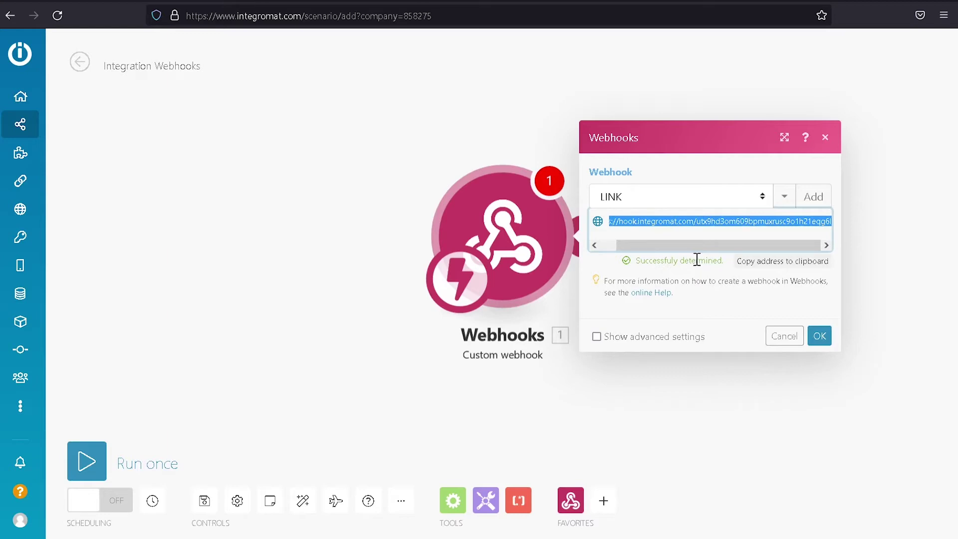
left_click(817, 345)
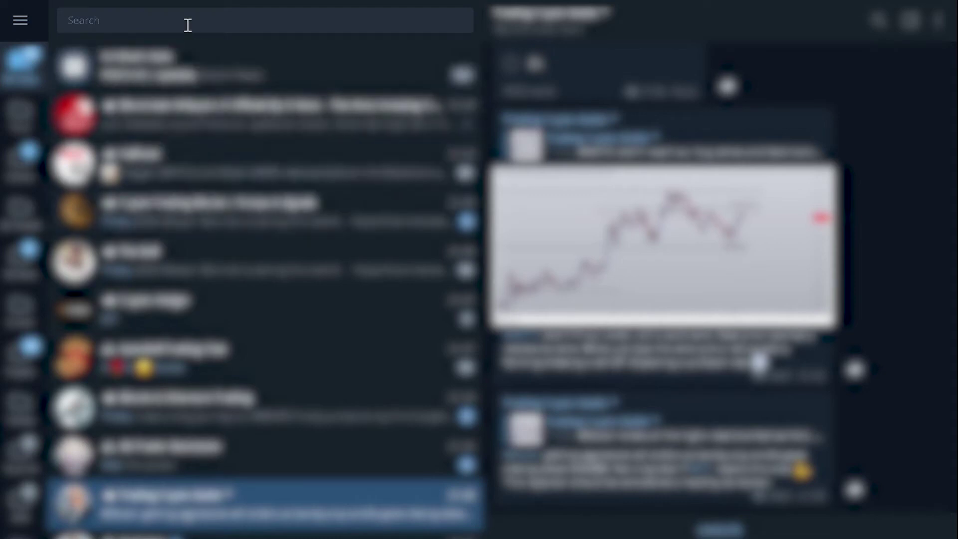
Step: Find the BotFather bot in Telegram, send it /start and request a new bot with /newbot
type("botfathe")
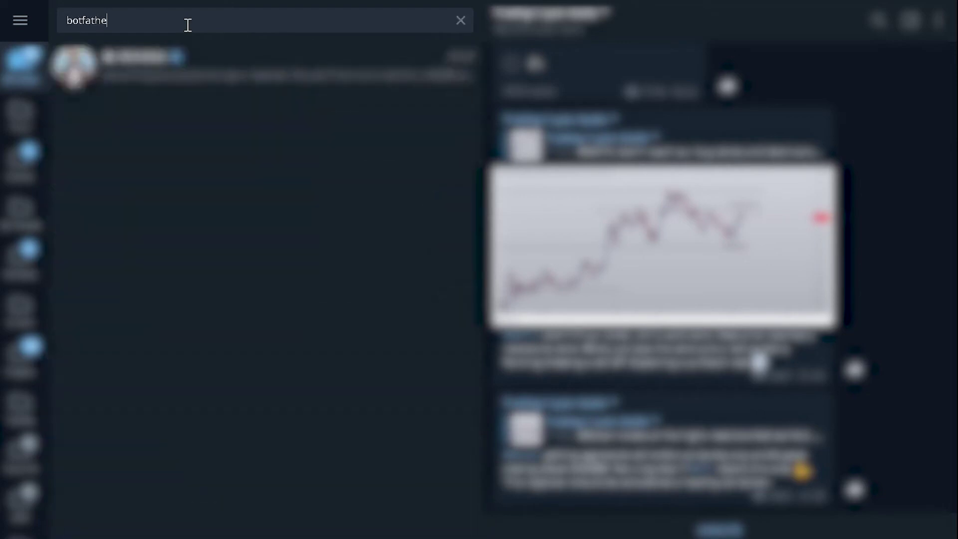
left_click(230, 64)
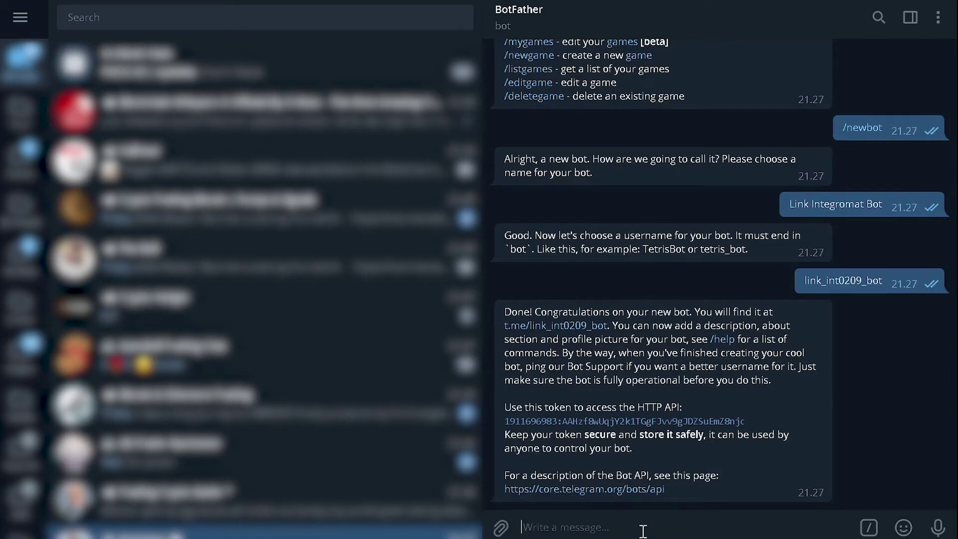
type("/start")
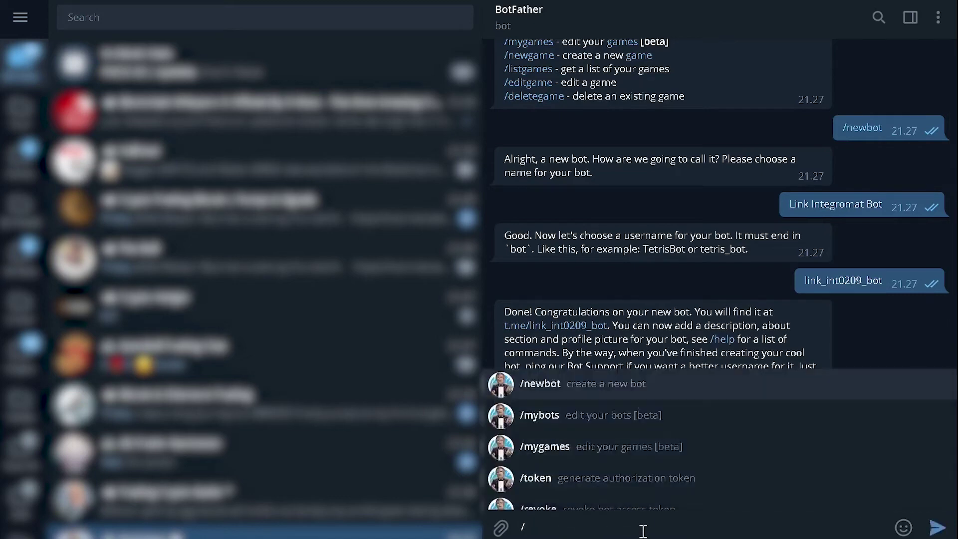
key("Return")
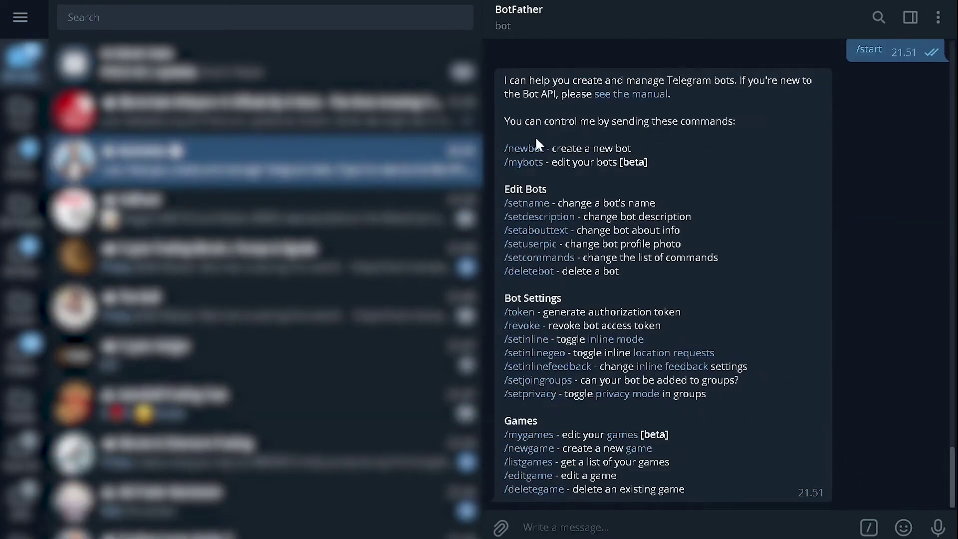
left_click(523, 149)
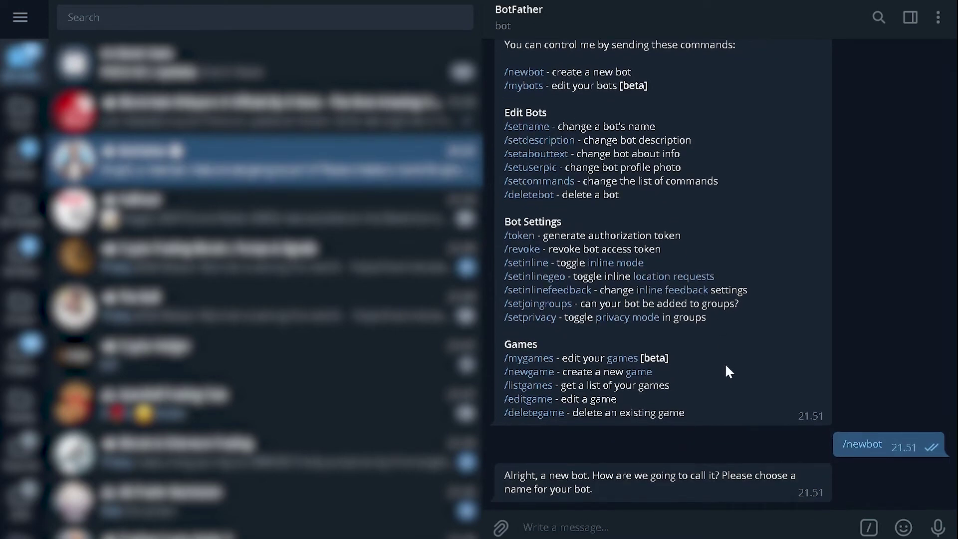
Step: Give BotFather the name Link Integromat Bot for the new bot
type("Lin")
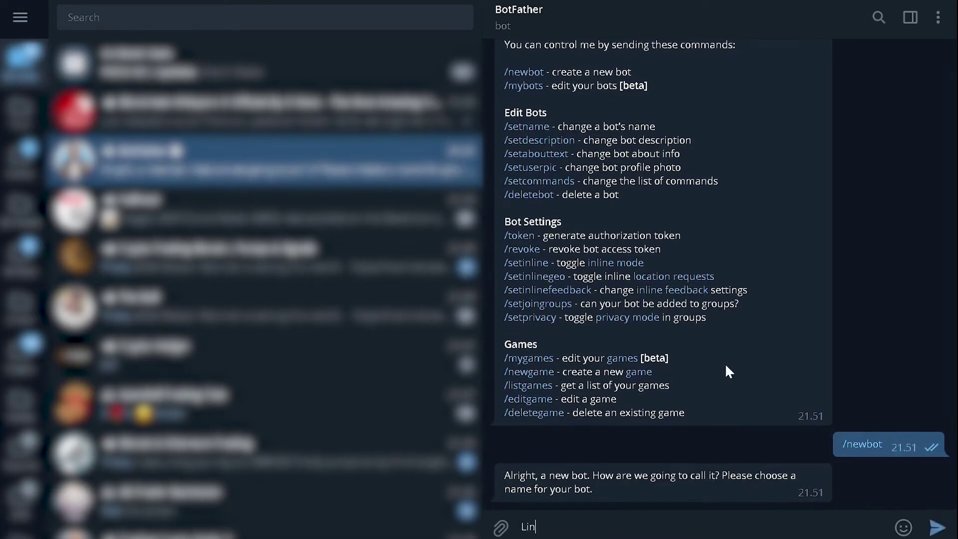
type("k Integromat Bot")
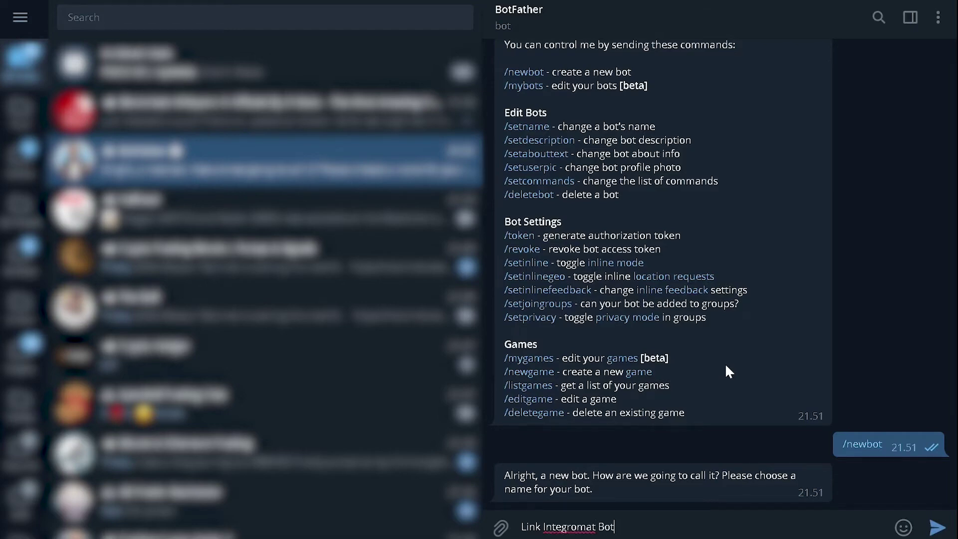
key("Return")
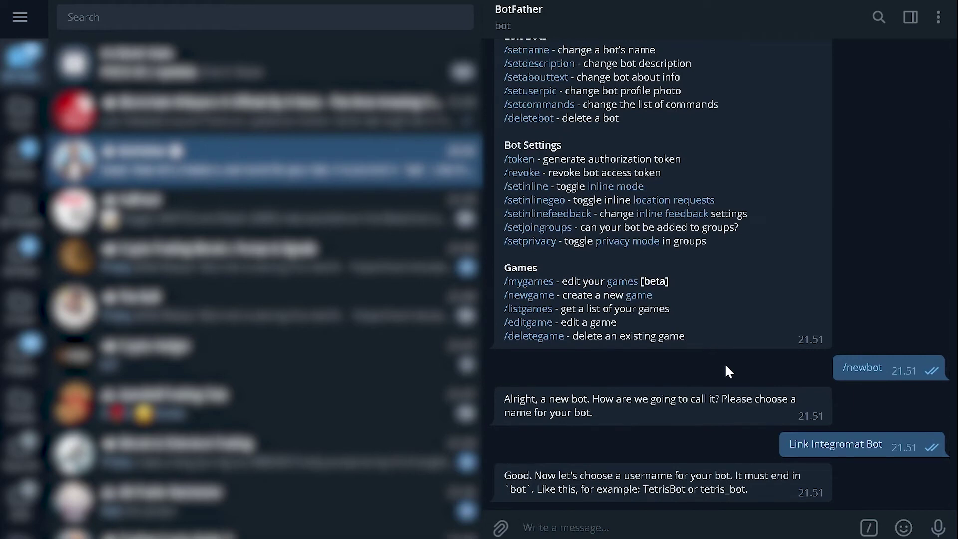
Step: Try to register the new bot under the username 0209_link_bot
type("0209")
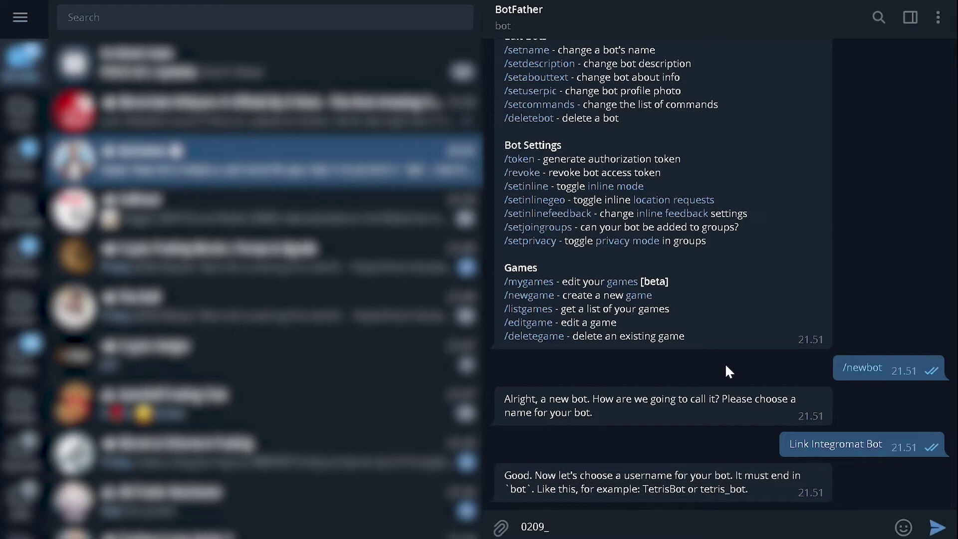
type("_link_bot")
key("Return")
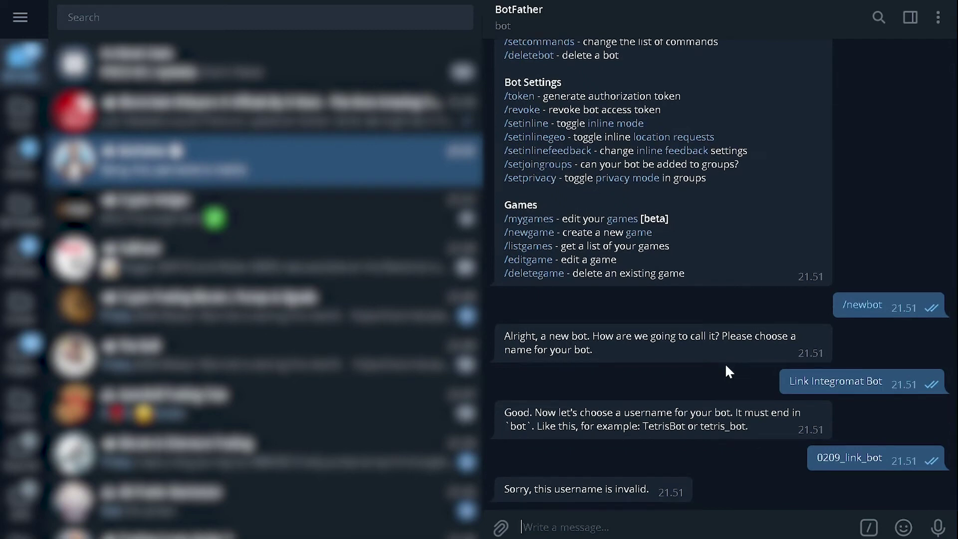
Step: Submit link0209_bot as the new bot's username
type("link")
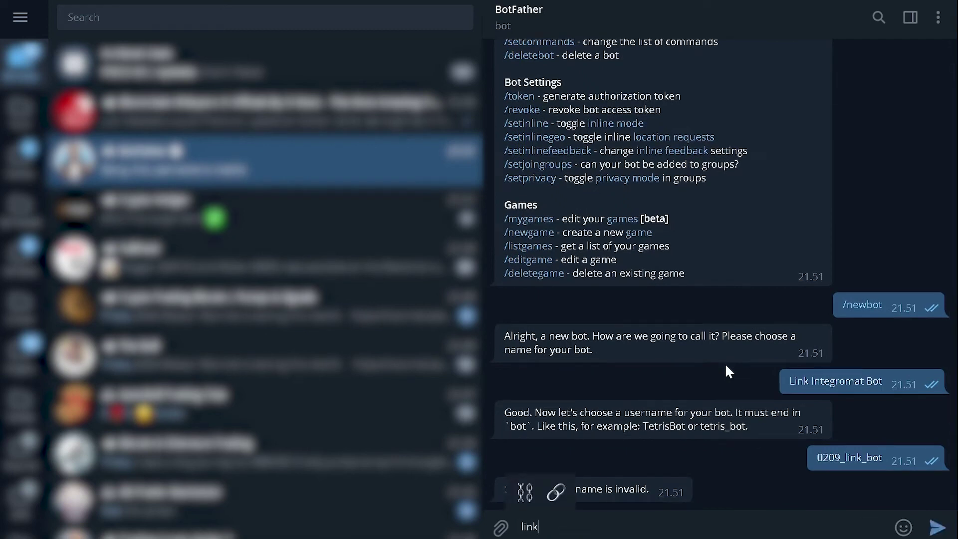
type("0209_bot")
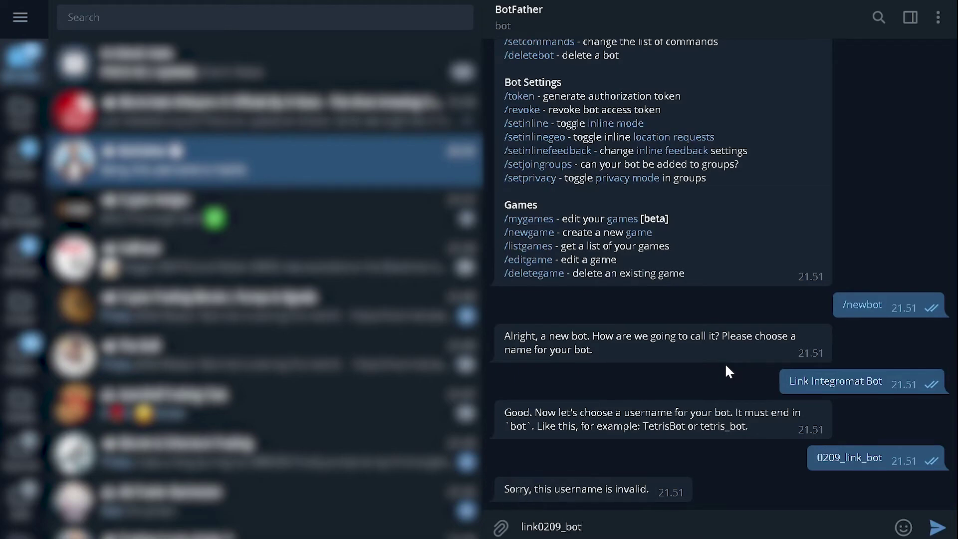
key("Return")
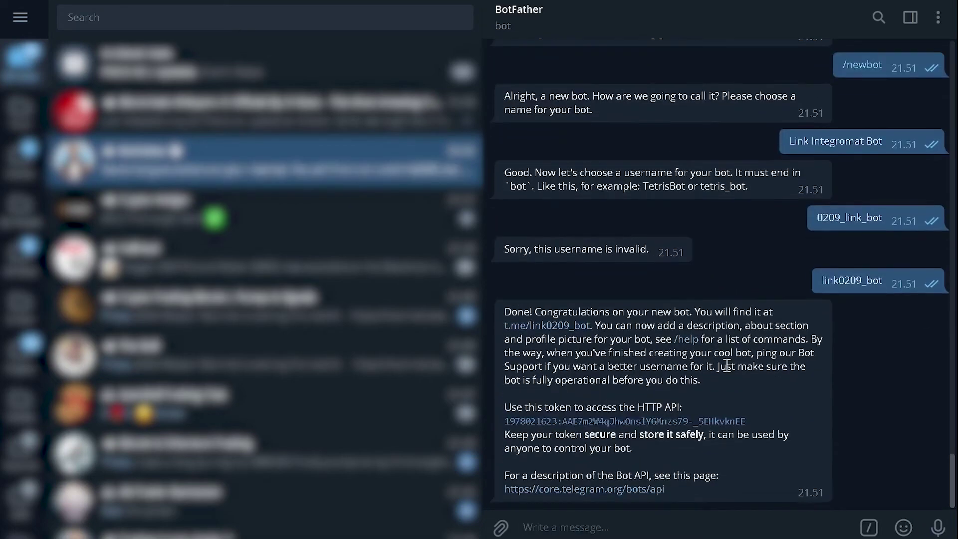
Step: Start Link Integromat Bot through its t.me/link0209_bot link, revisit BotFather's token message and return to the bot's chat
left_click(551, 329)
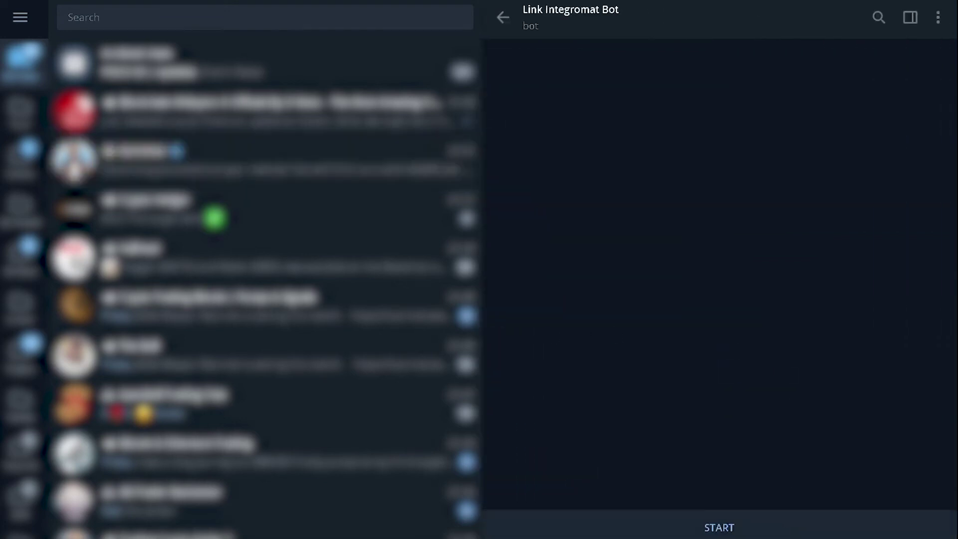
left_click(719, 528)
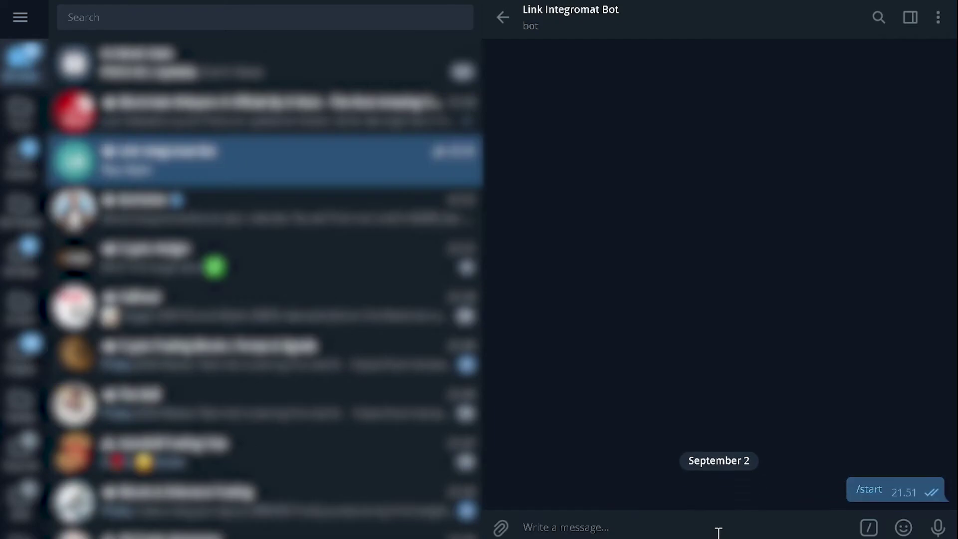
left_click(503, 19)
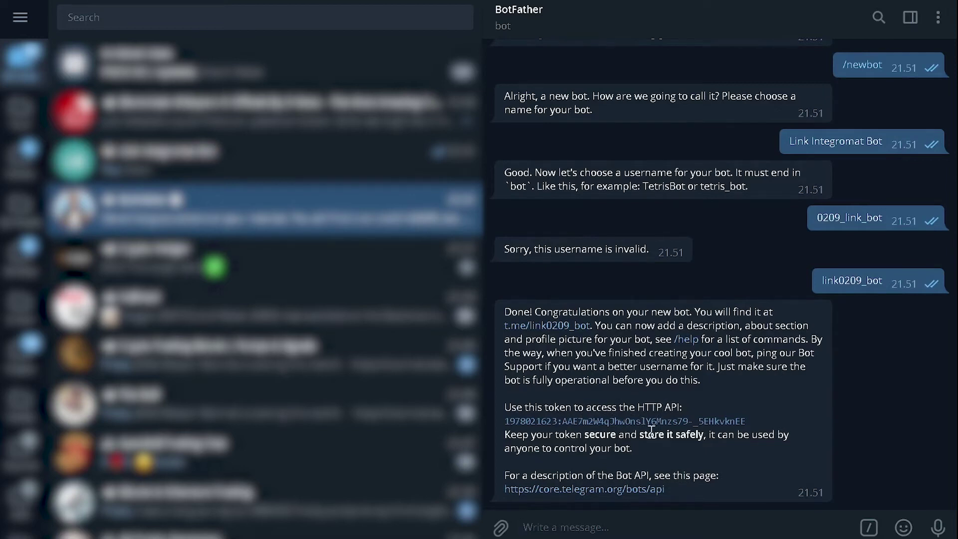
left_click(351, 179)
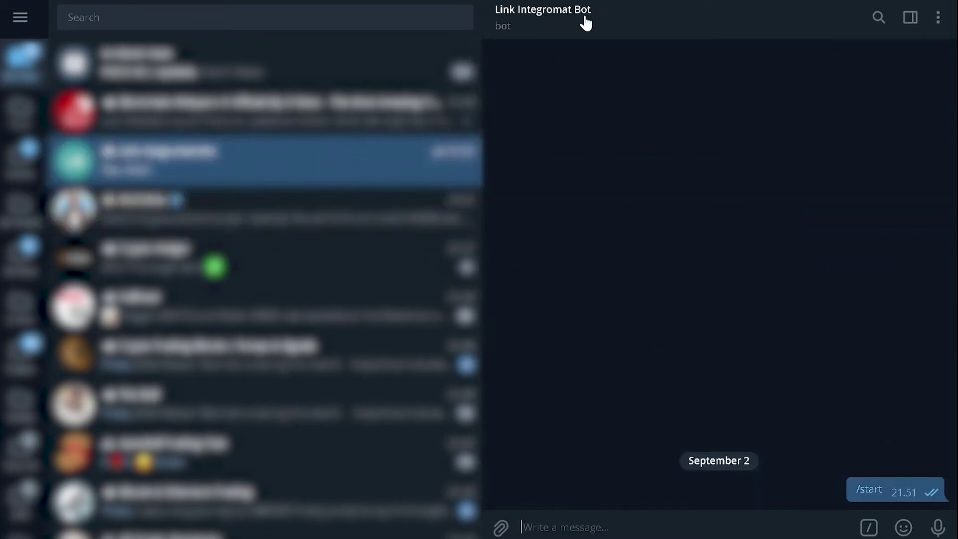
Step: Create a private Telegram channel named Link Integromat Channel, skipping the addition of members
left_click(21, 21)
left_click(127, 165)
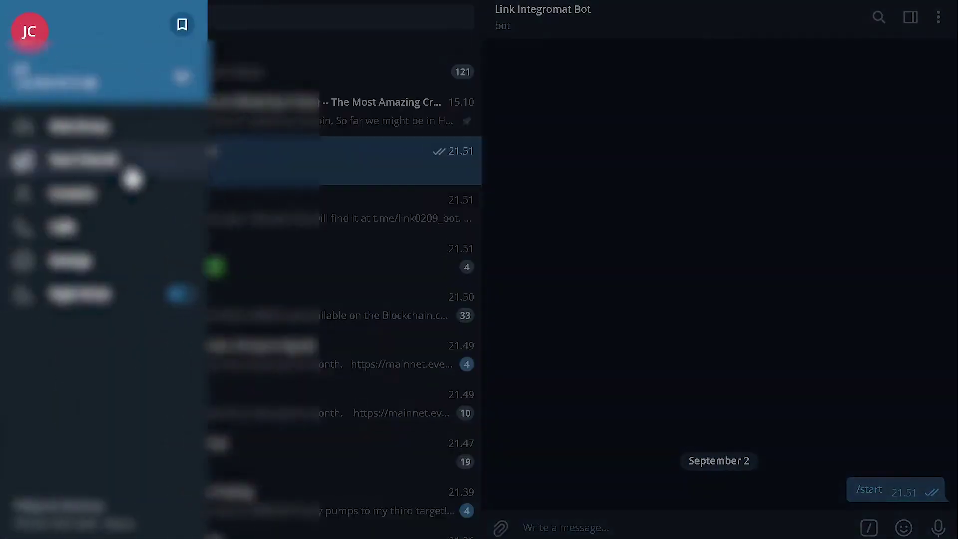
type("L")
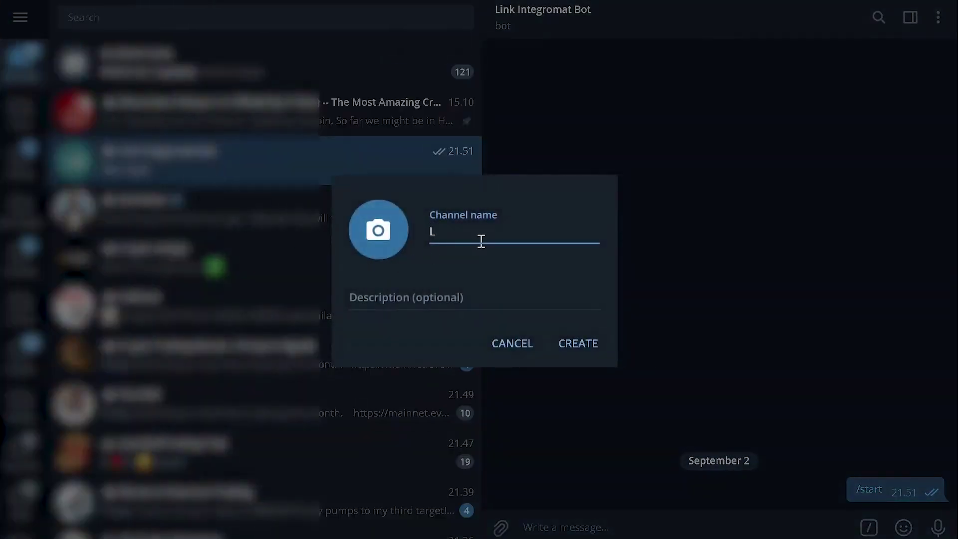
type("ink Integromat Channel")
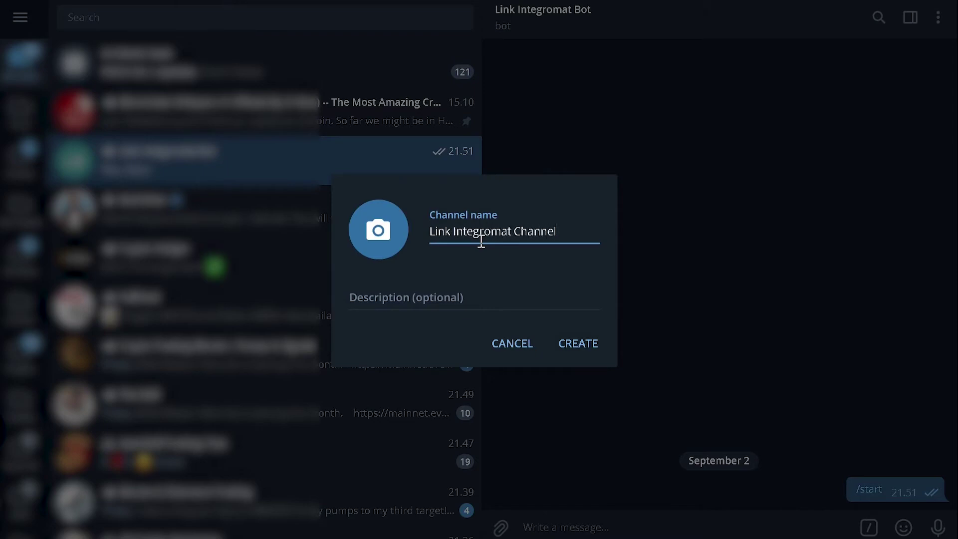
left_click(568, 343)
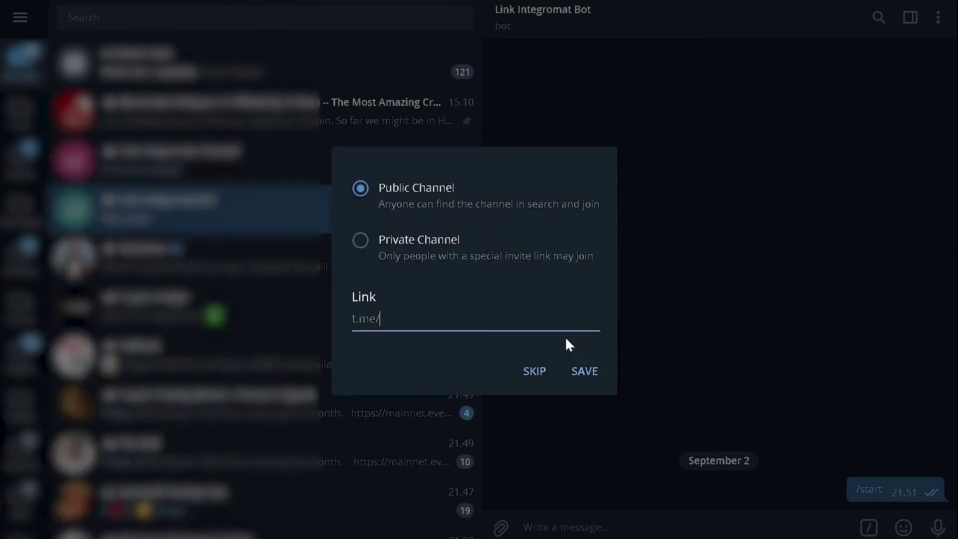
left_click(406, 243)
left_click(588, 382)
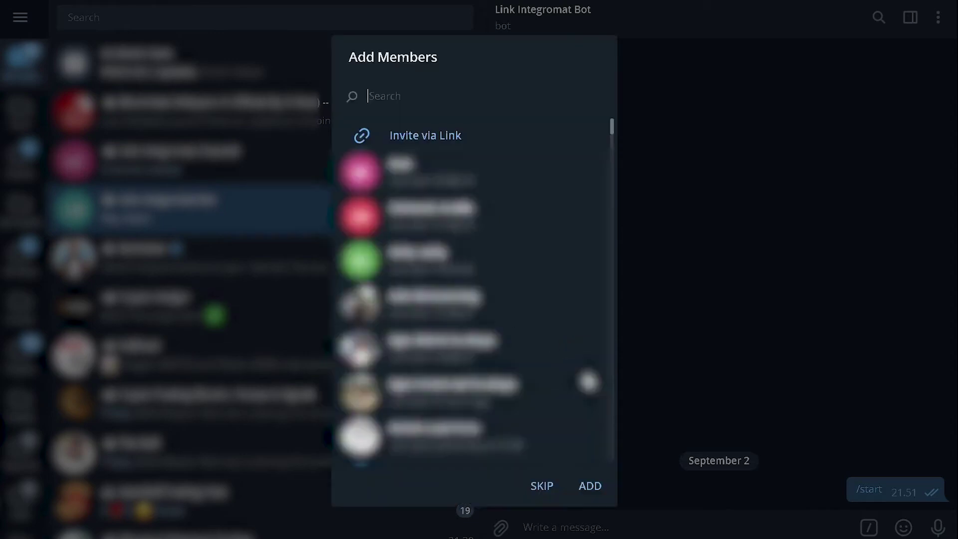
left_click(535, 487)
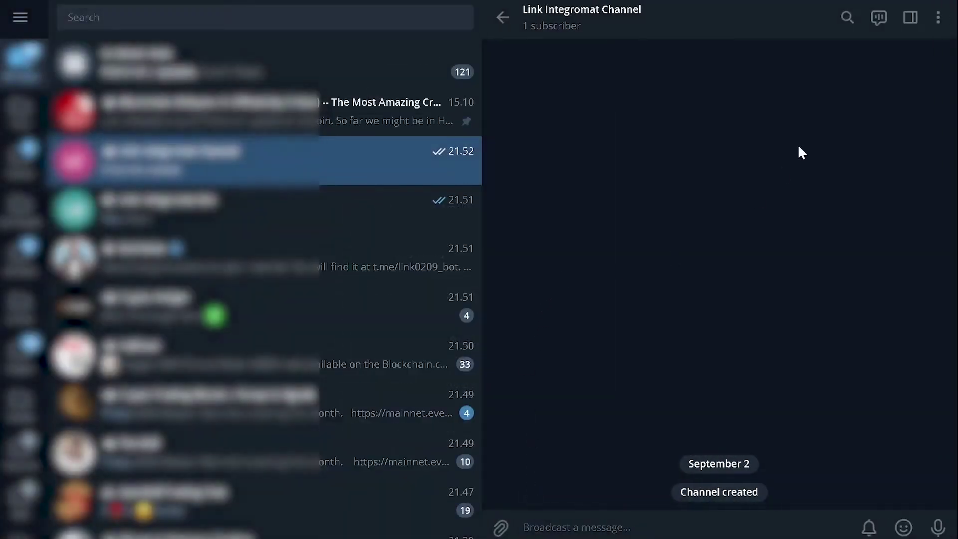
Step: Add link0209_bot to Link Integromat Channel as an administrator, keeping the default admin rights
left_click(636, 9)
left_click(572, 43)
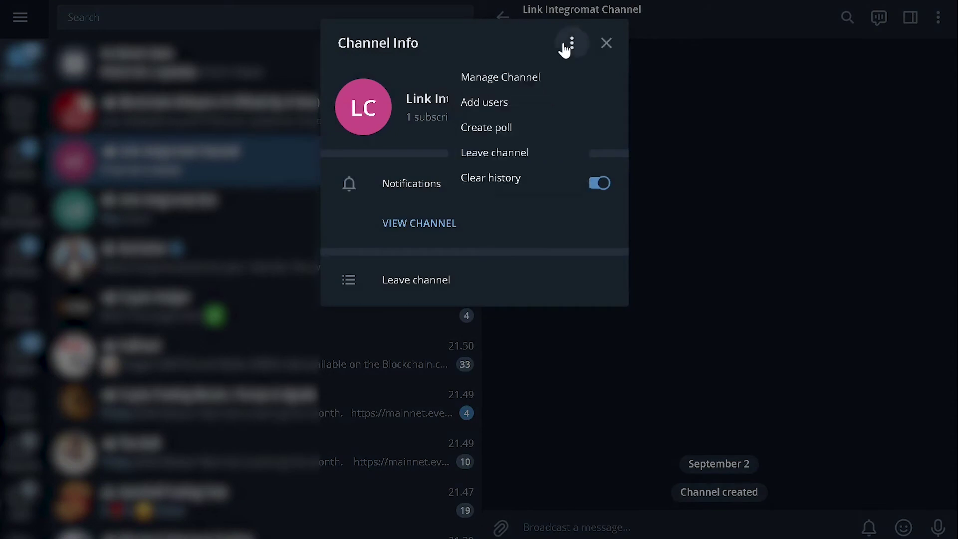
left_click(519, 78)
left_click(432, 365)
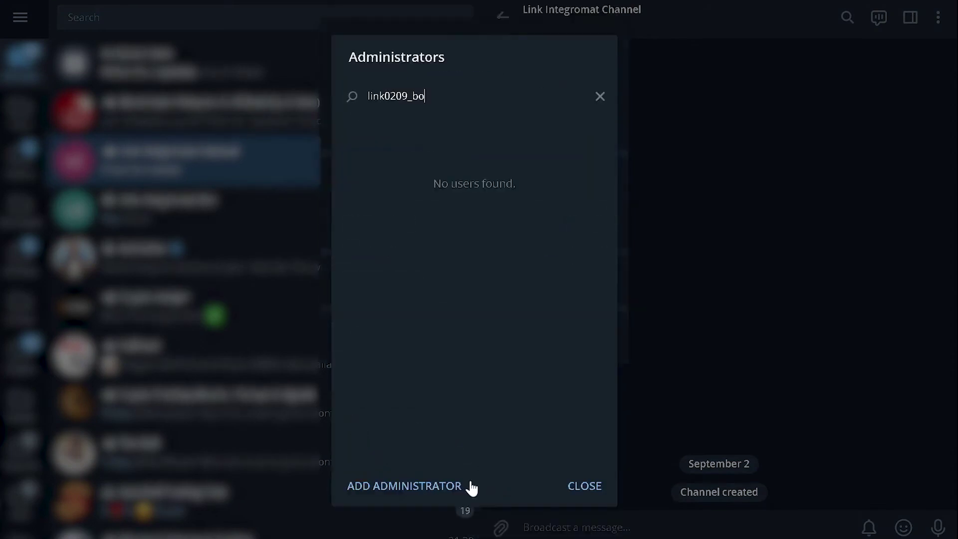
left_click(458, 484)
type("lin")
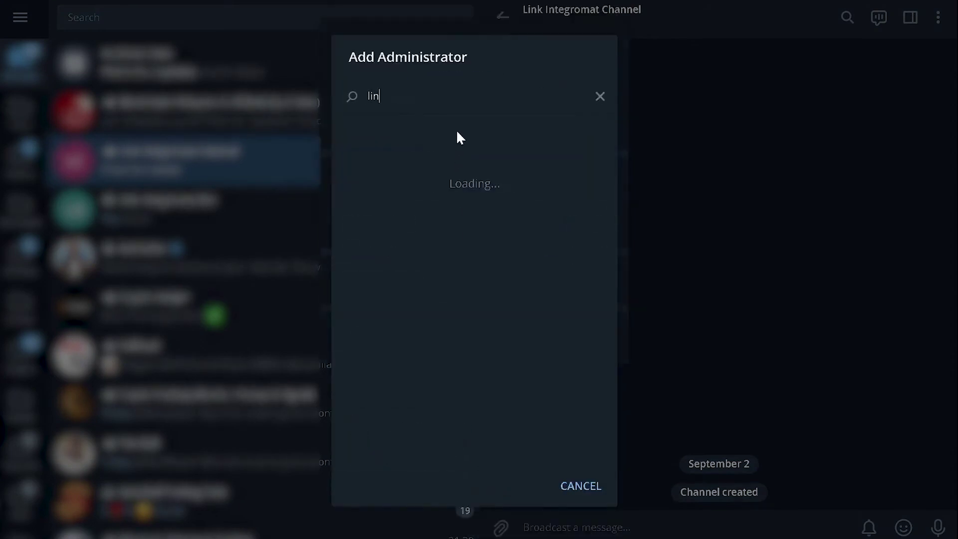
type("k0209_bot")
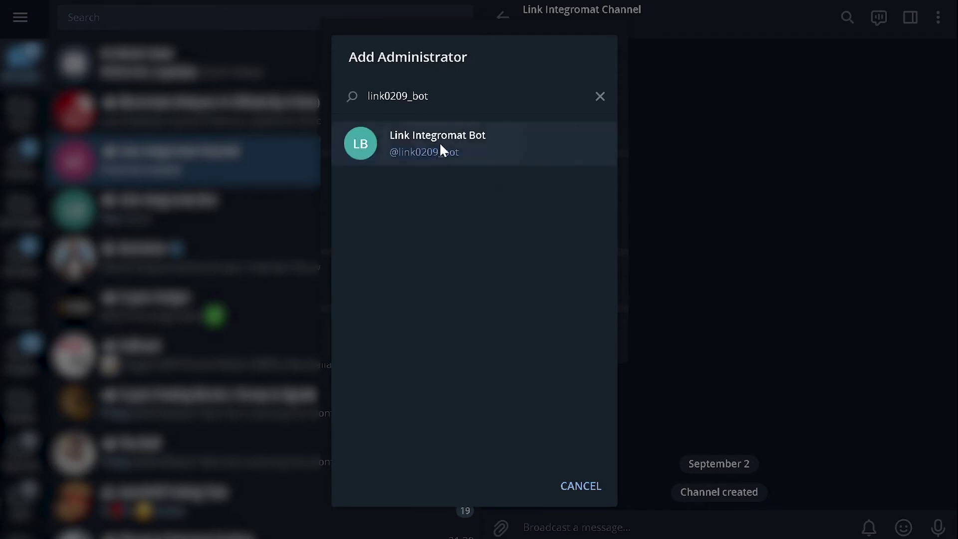
left_click(440, 144)
left_click(578, 312)
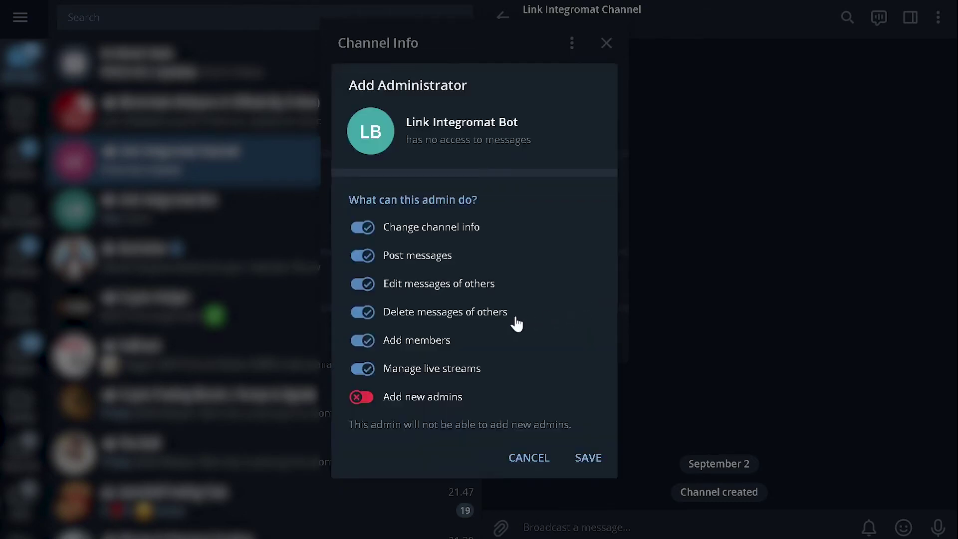
left_click(594, 463)
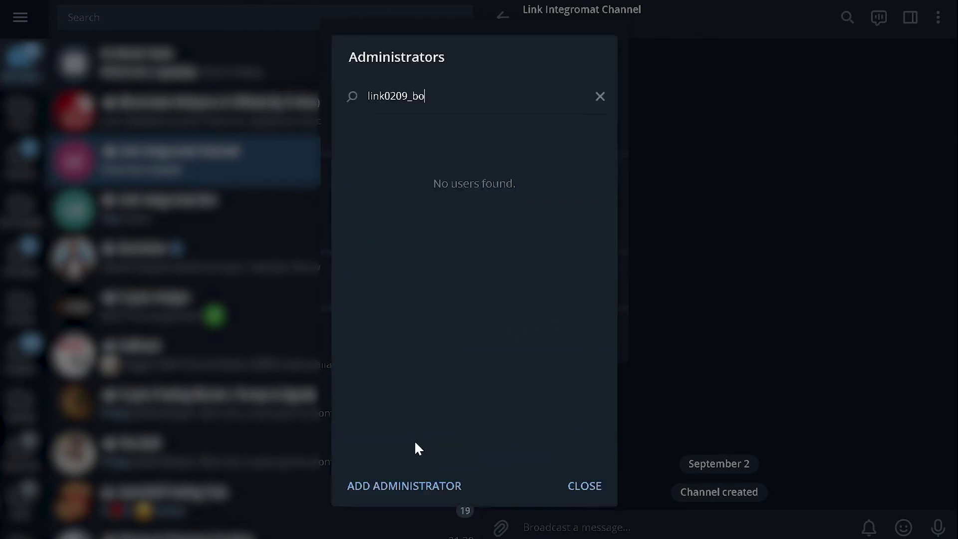
Step: Select the TradingView To Anywhere bot as another channel administrator and agree to add it to the channel
left_click(404, 486)
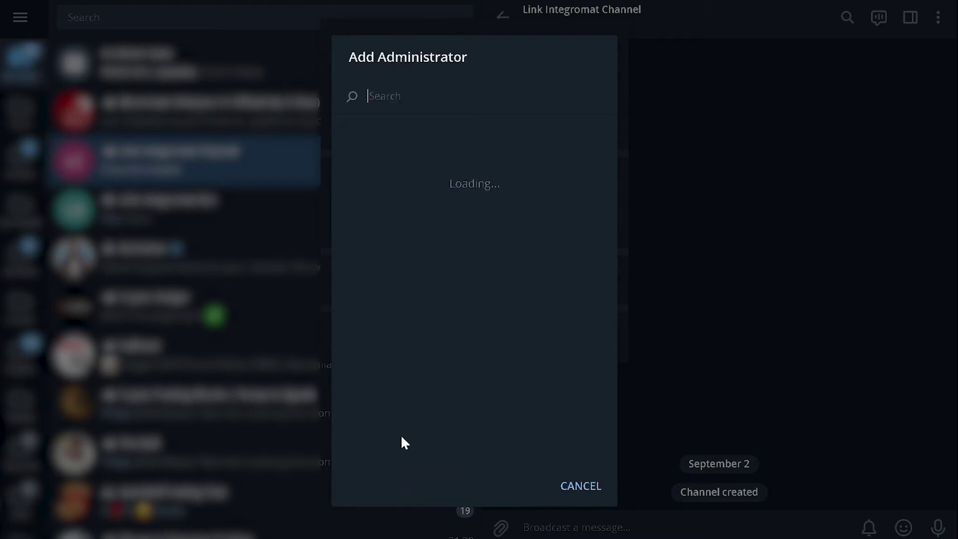
type("tradingview.")
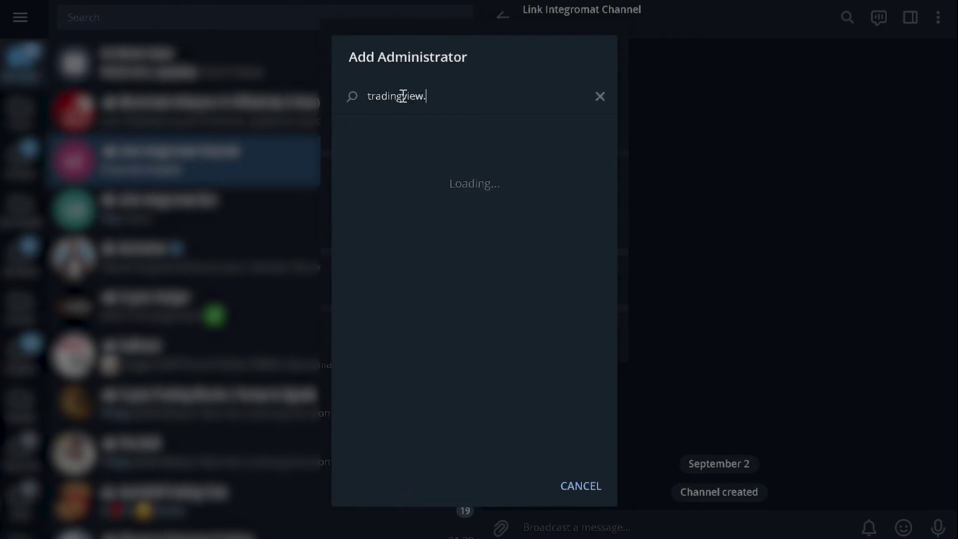
type("to")
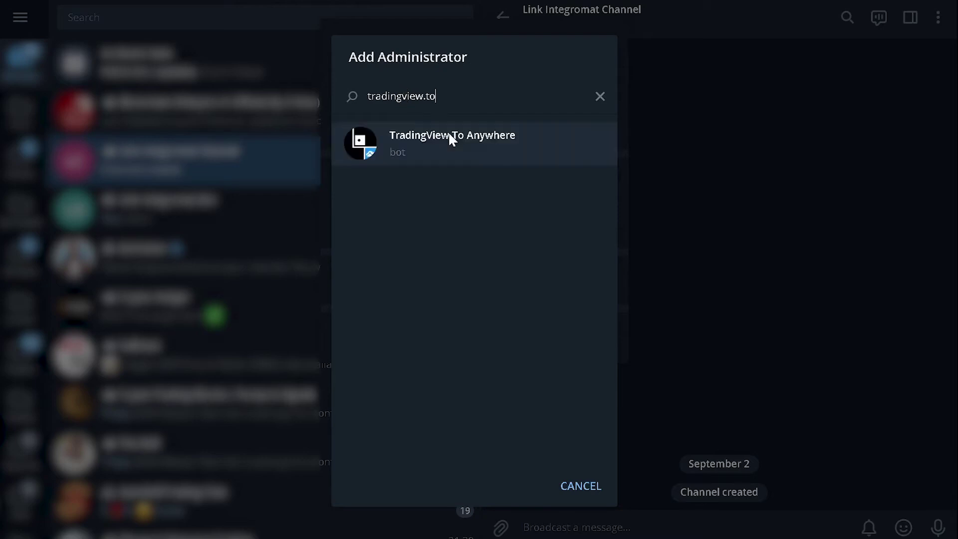
left_click(453, 145)
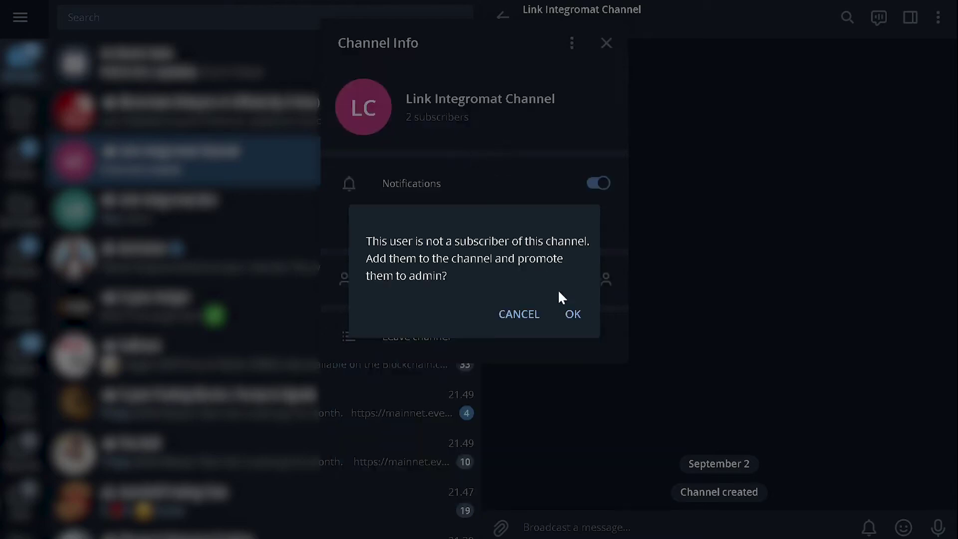
left_click(572, 313)
Step: Save TradingView To Anywhere as administrator with Add members and Manage live streams disabled, and check the channel's subscriber list
left_click(420, 227)
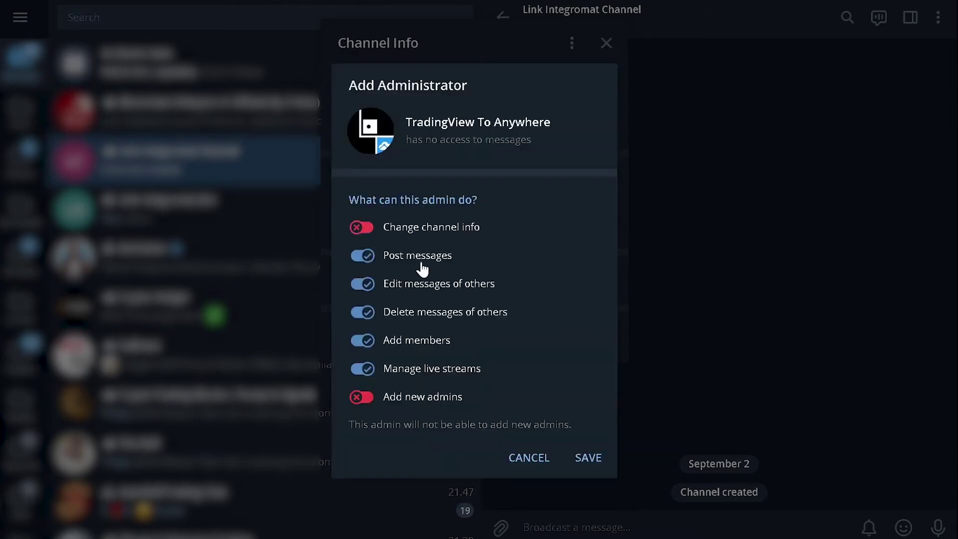
left_click(423, 342)
left_click(428, 369)
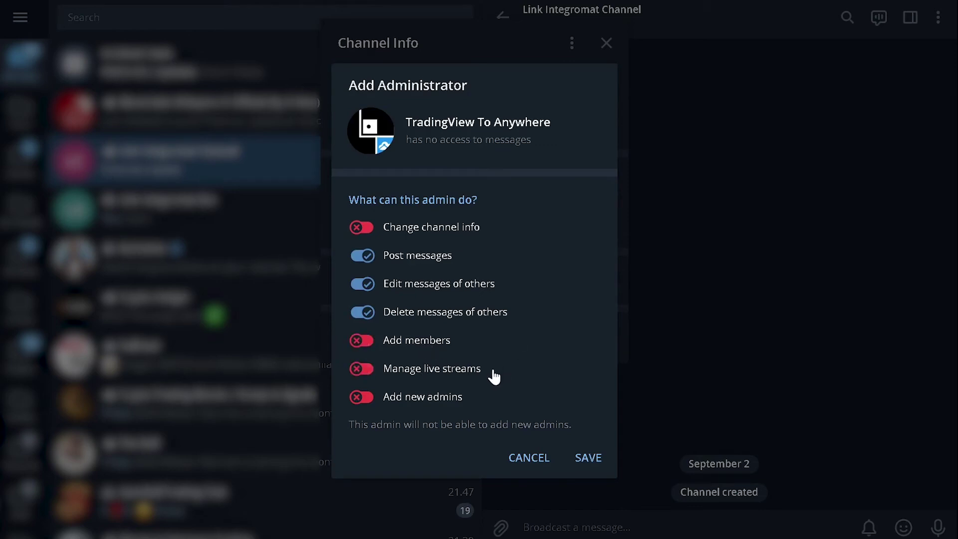
left_click(583, 467)
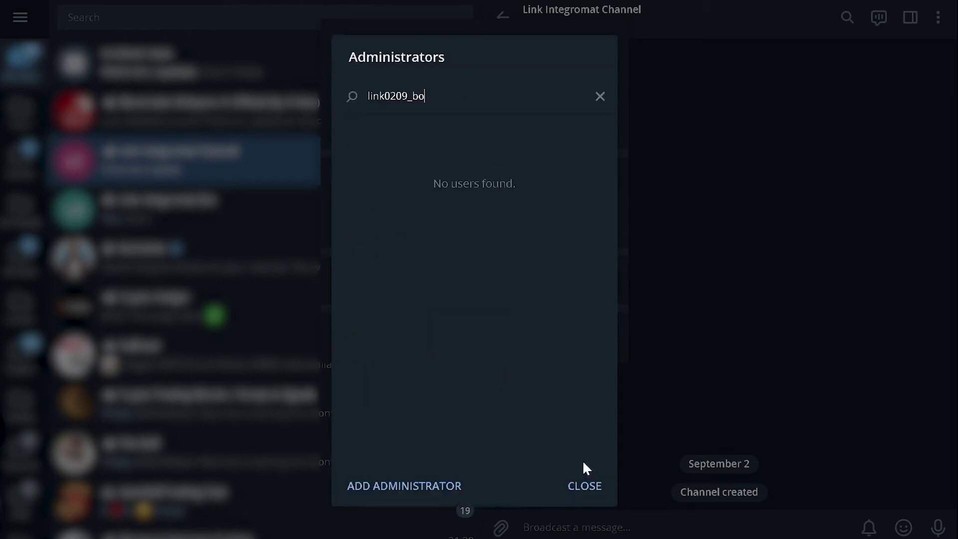
left_click(563, 489)
left_click(587, 515)
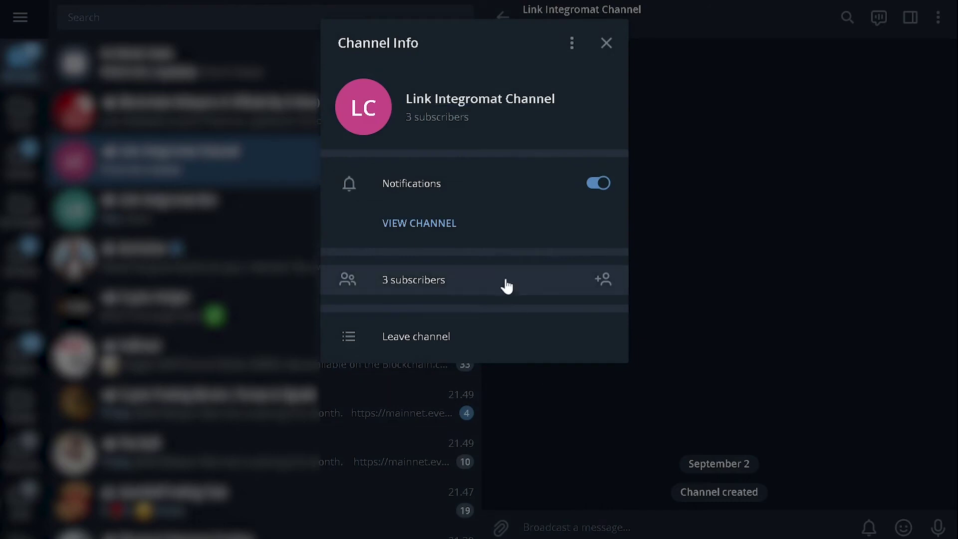
left_click(414, 285)
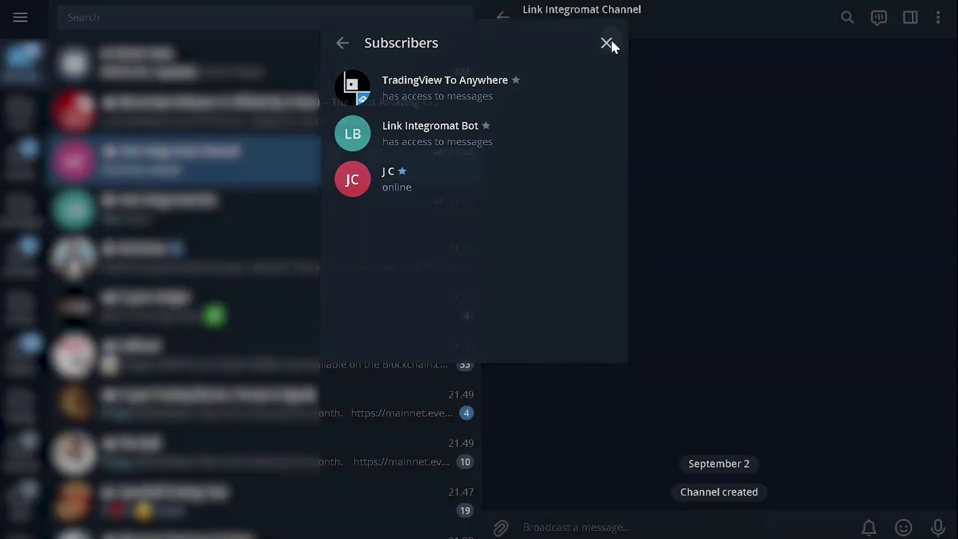
left_click(607, 44)
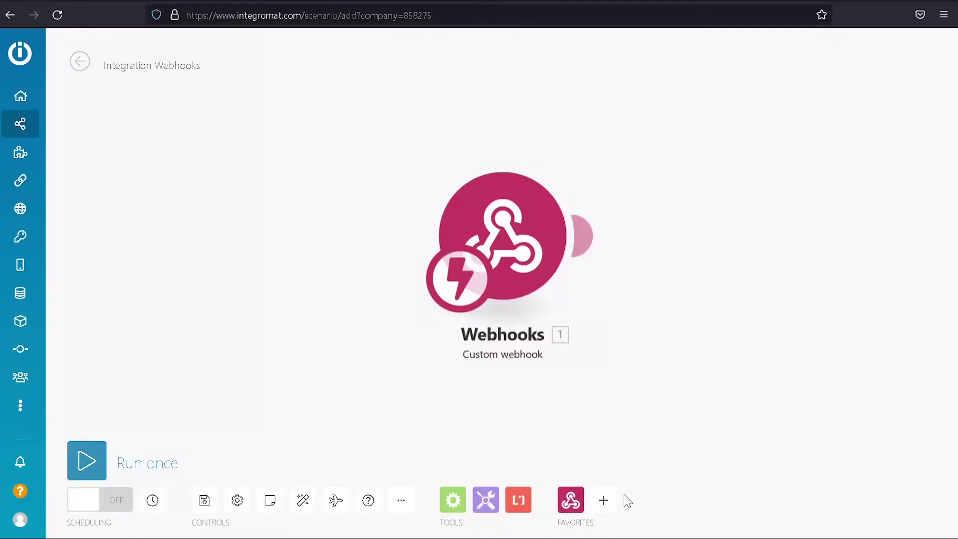
Step: Switch to Integromat and add the Telegram Bot module Send a Text Message or a Reply to the scenario
left_click(605, 502)
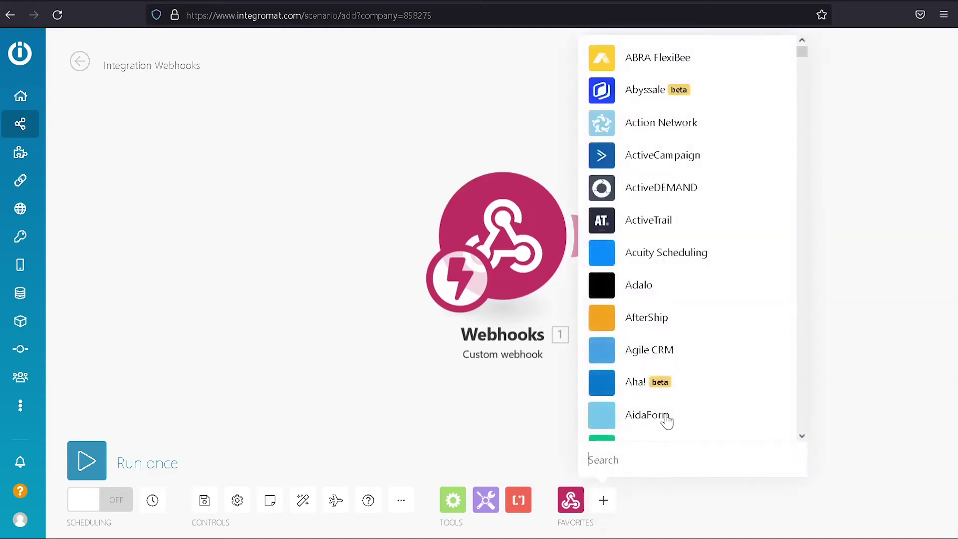
scroll(668, 433, "down", 3)
type("teleg")
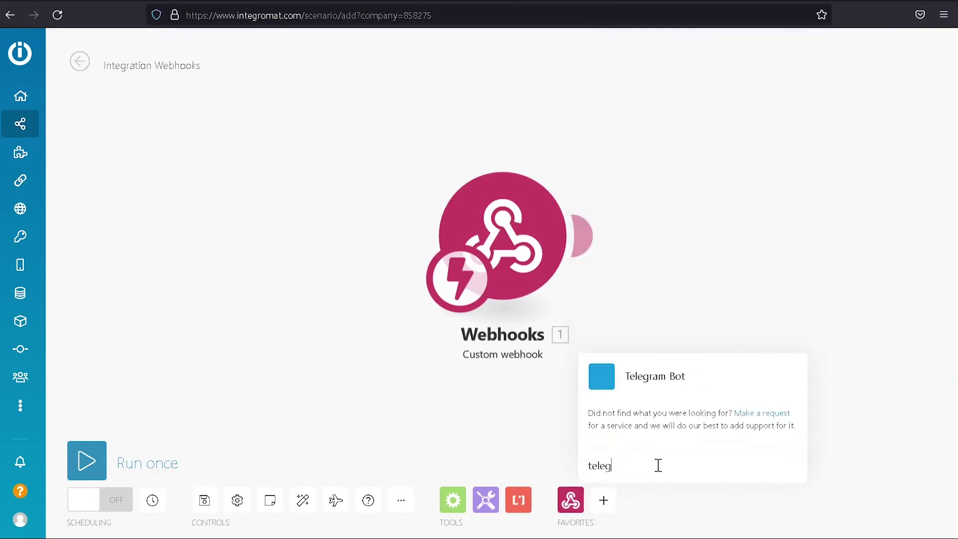
left_click(648, 378)
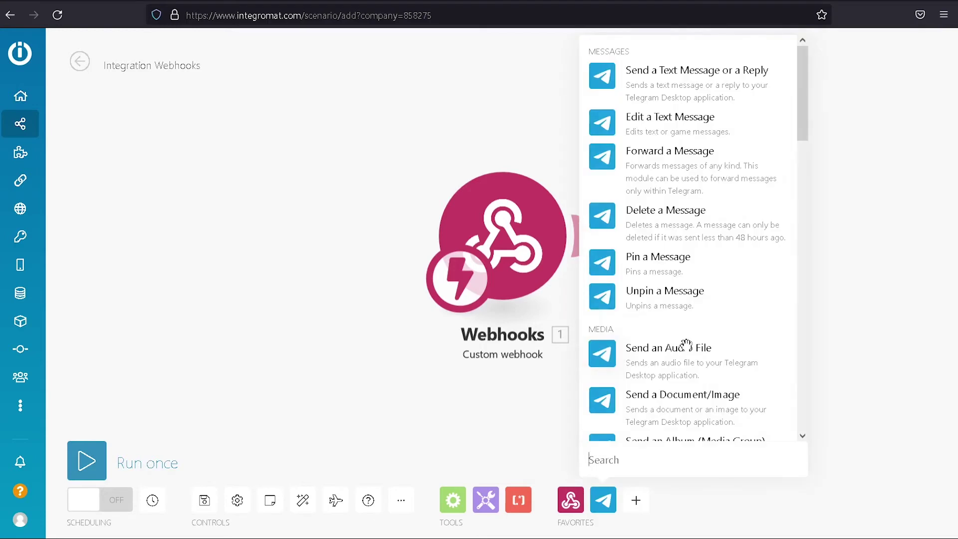
left_click(703, 77)
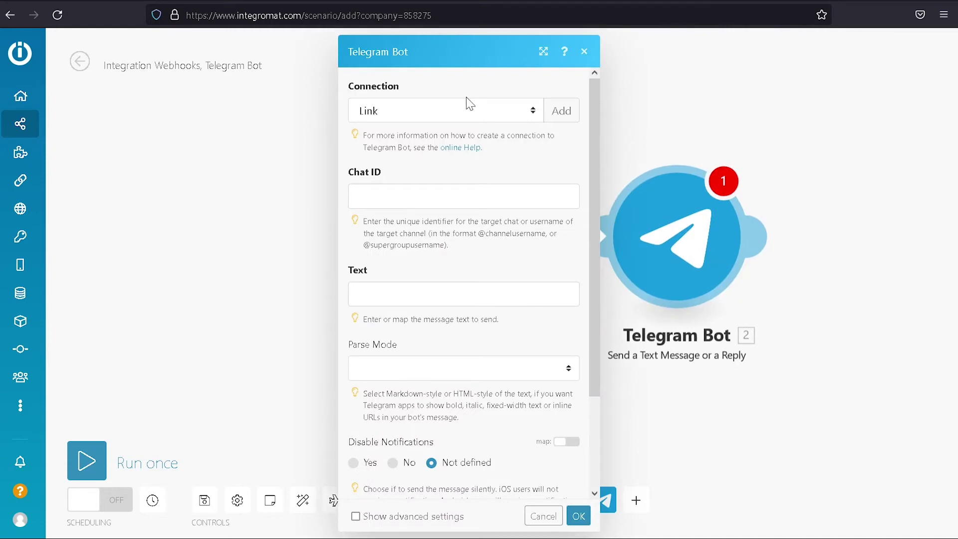
Step: Start a new connection for the Telegram Bot module and name it Link Integromat
left_click(567, 113)
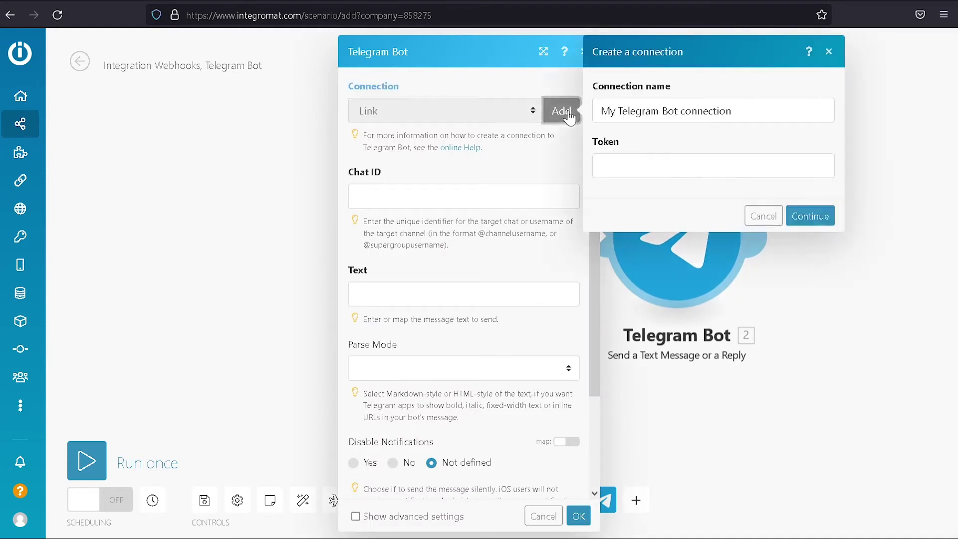
triple_click(676, 108)
type("Link ")
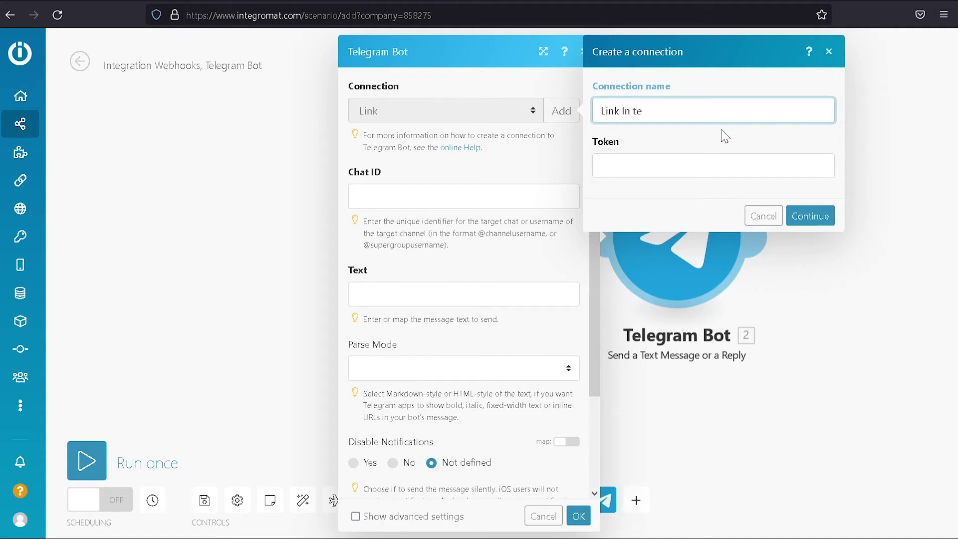
type("Integromat")
left_click(691, 168)
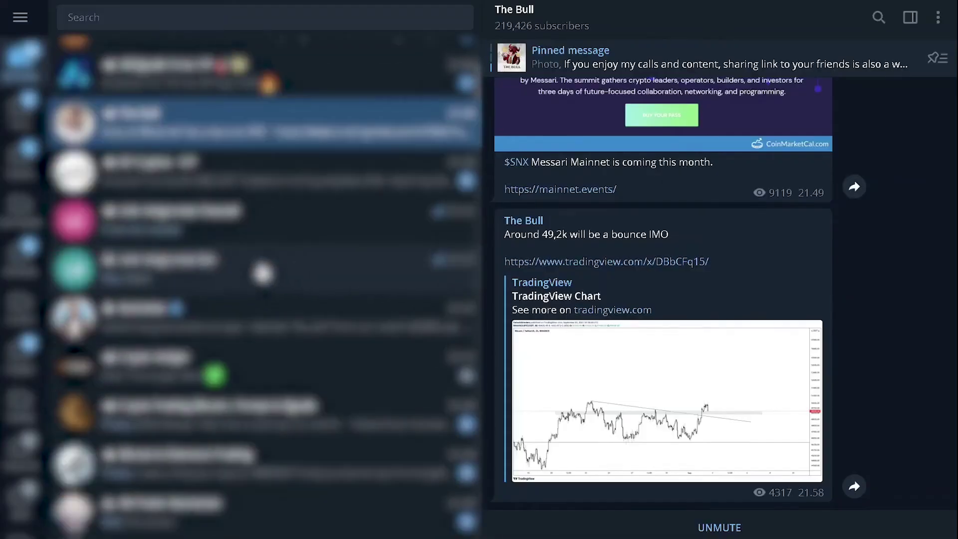
Step: Open the BotFather chat in Telegram and copy the new bot's HTTP API token
left_click(263, 273)
left_click(250, 316)
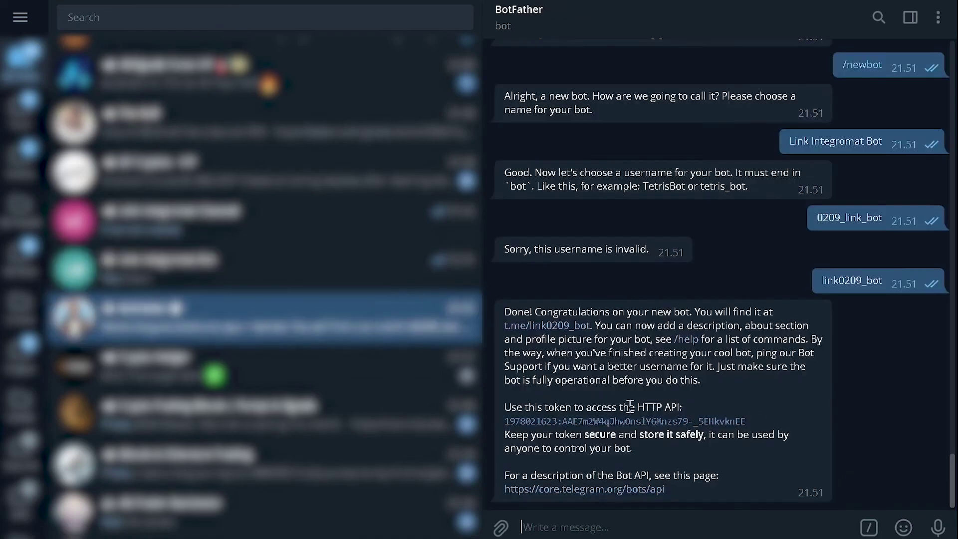
double_click(643, 421)
left_click(546, 420)
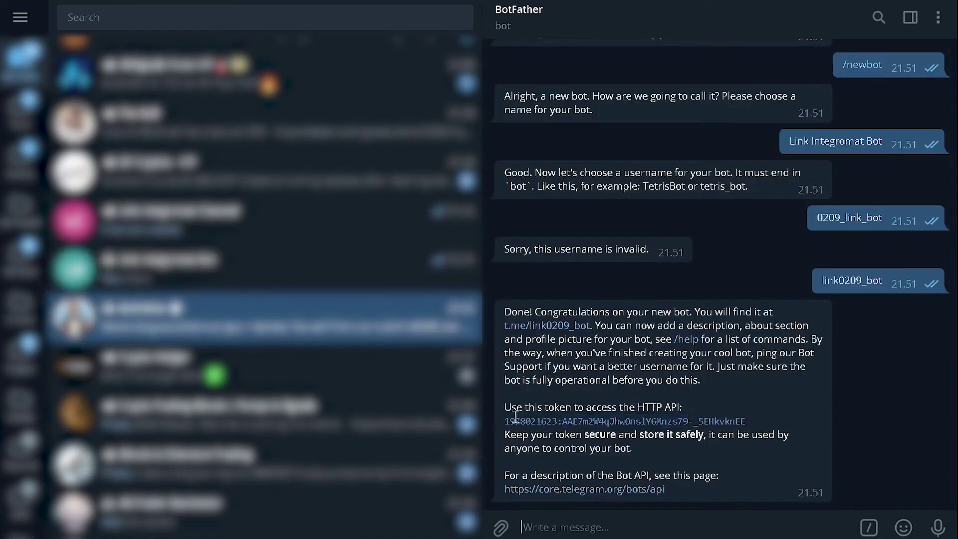
left_click_drag(504, 420, 749, 418)
key("ctrl+c")
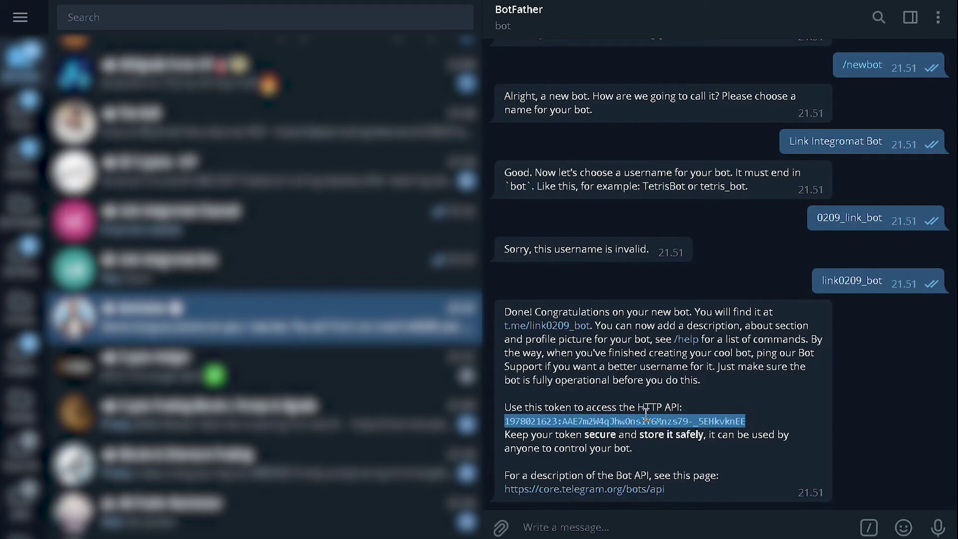
Step: Return to Integromat, paste the bot's API token into the new connection and create it
key("alt+Tab")
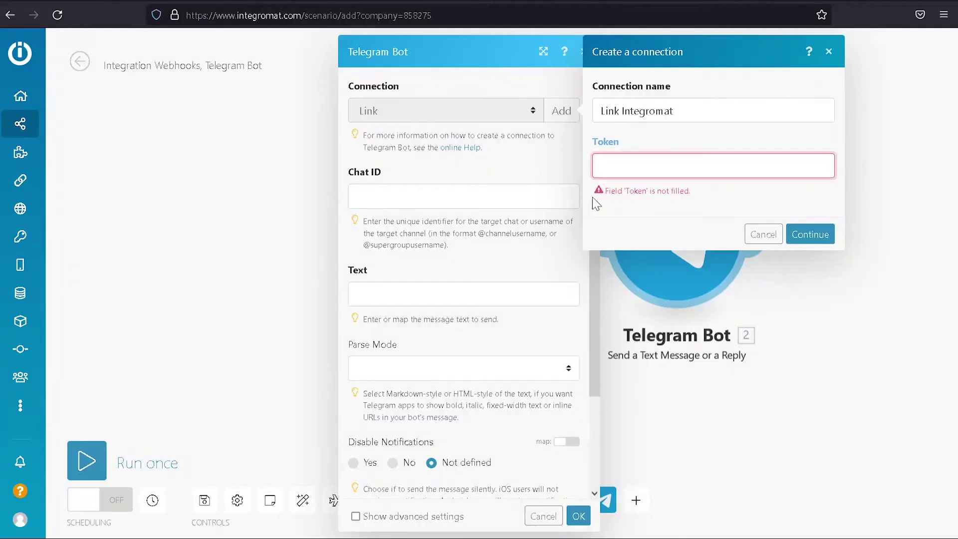
left_click(642, 166)
key("ctrl+v")
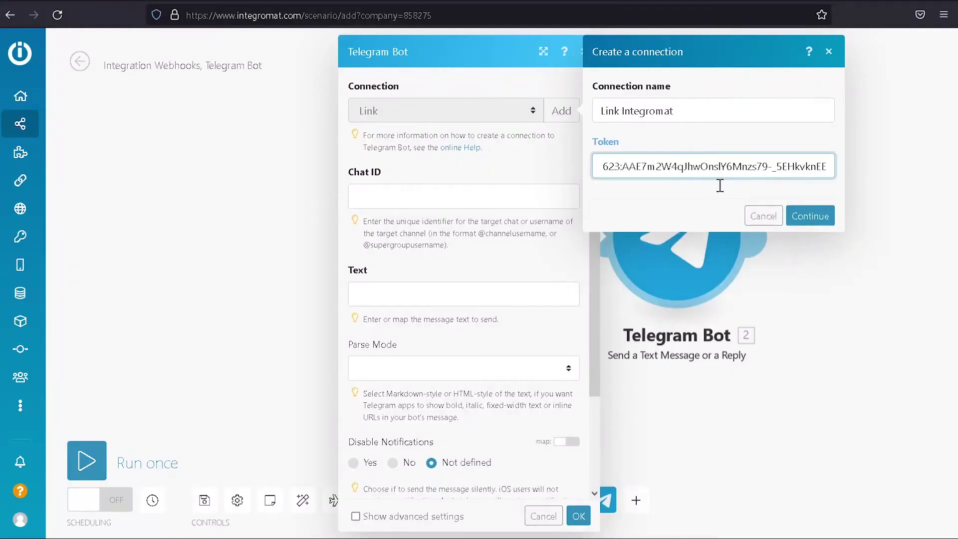
left_click(810, 216)
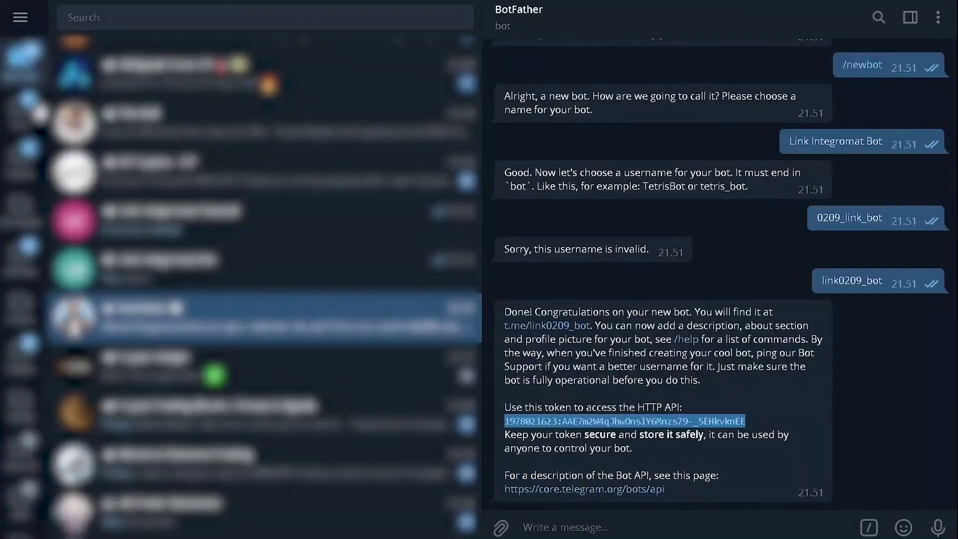
Step: Post /chatid in Link Integromat Channel in Telegram and copy the returned chat ID including its minus sign
left_click(255, 221)
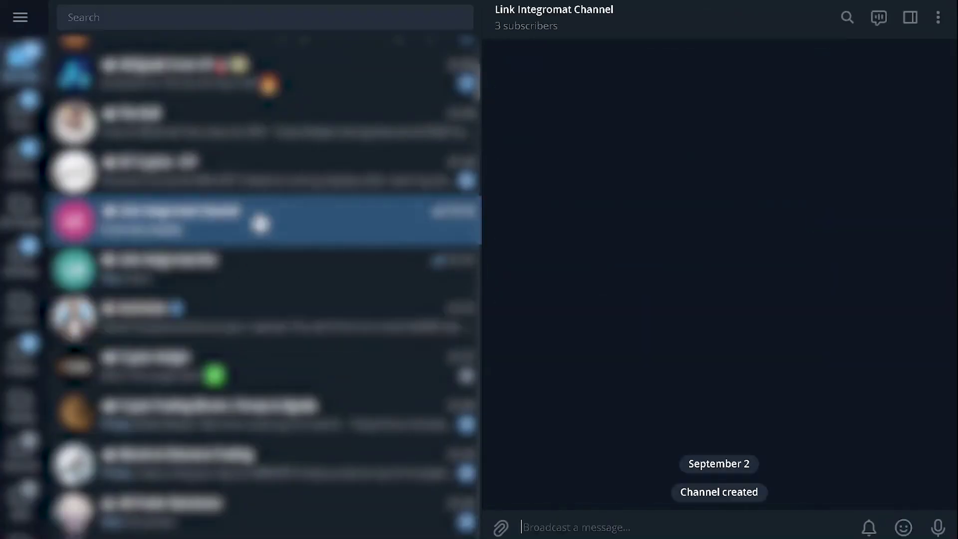
type("/chatid")
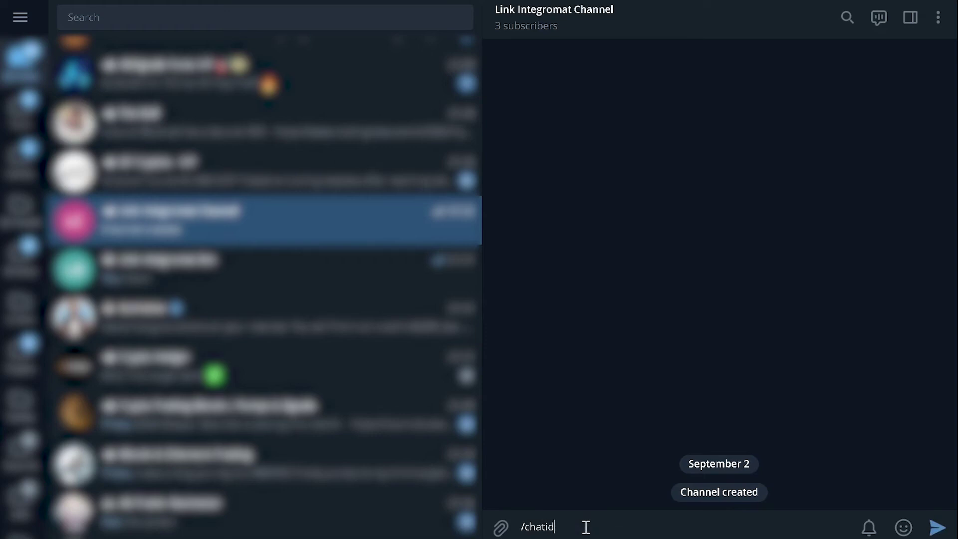
key("Return")
double_click(547, 489)
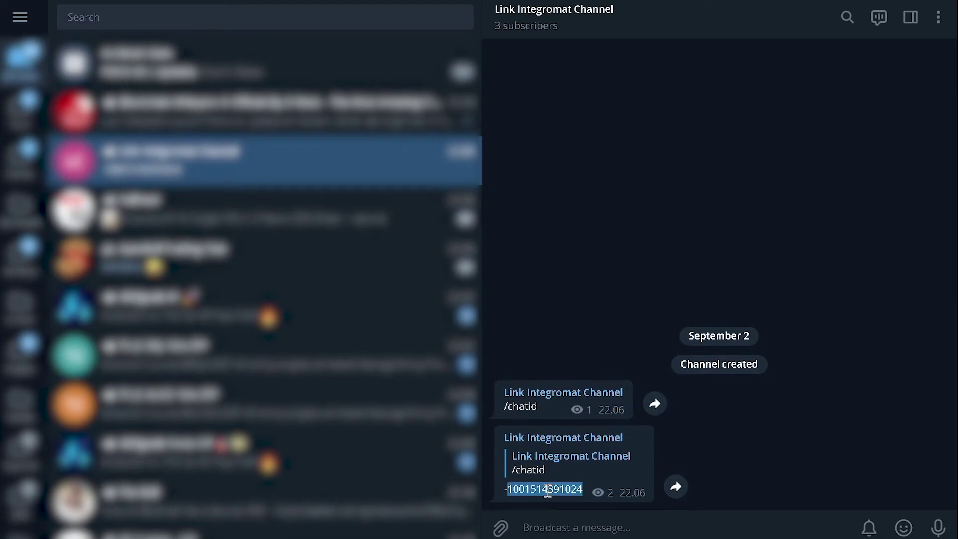
left_click_drag(505, 490, 583, 491)
key("ctrl+c")
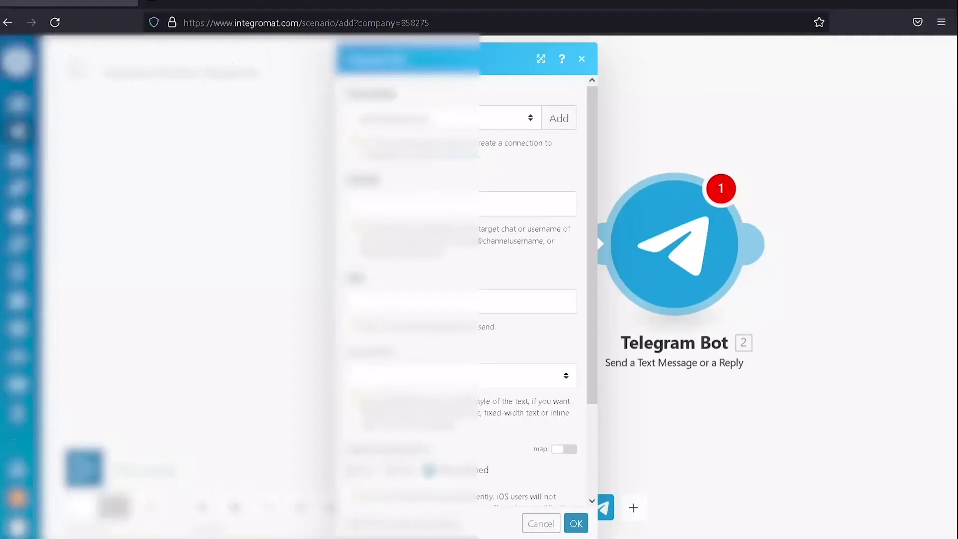
Step: In Integromat, paste the channel's chat ID, map the webhook's value item as the message text and confirm the module settings
left_click(452, 208)
key("ctrl+v")
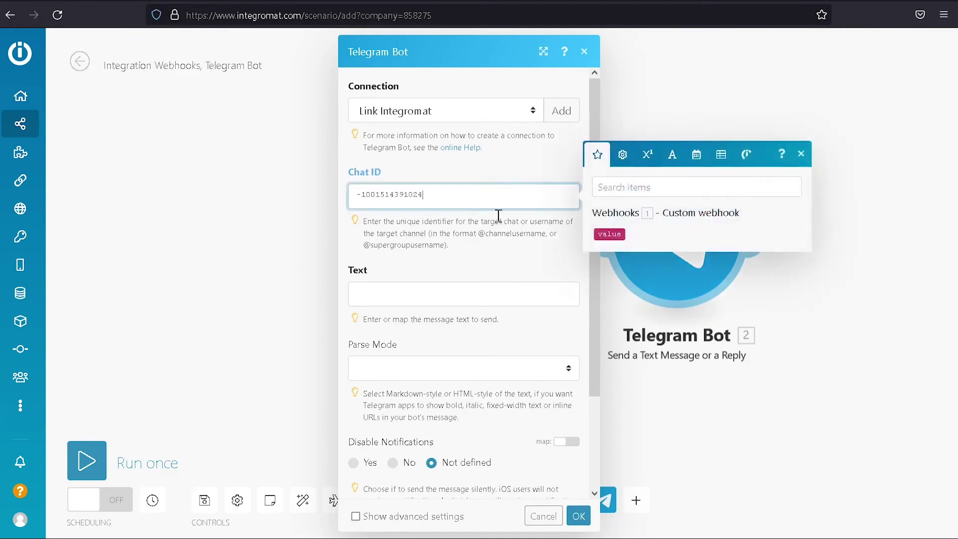
left_click(445, 295)
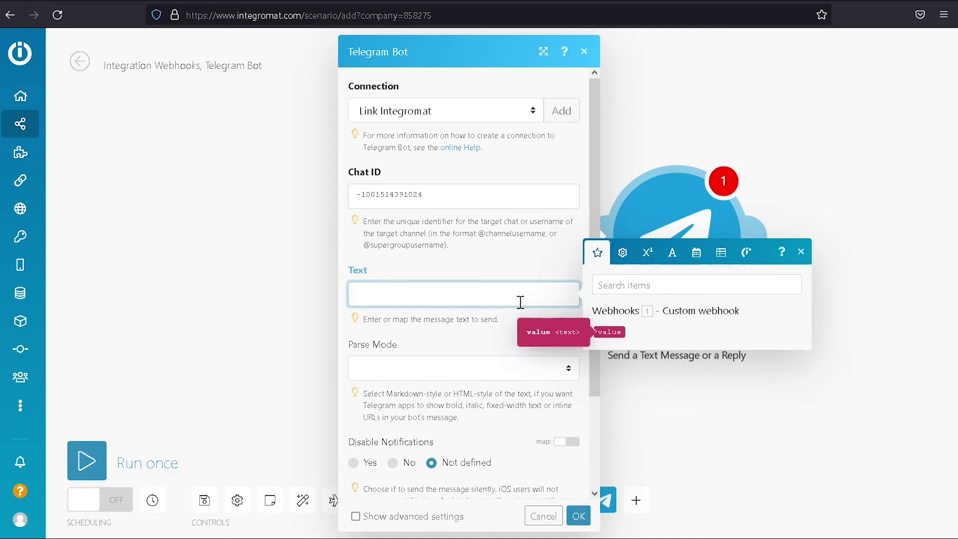
left_click(611, 333)
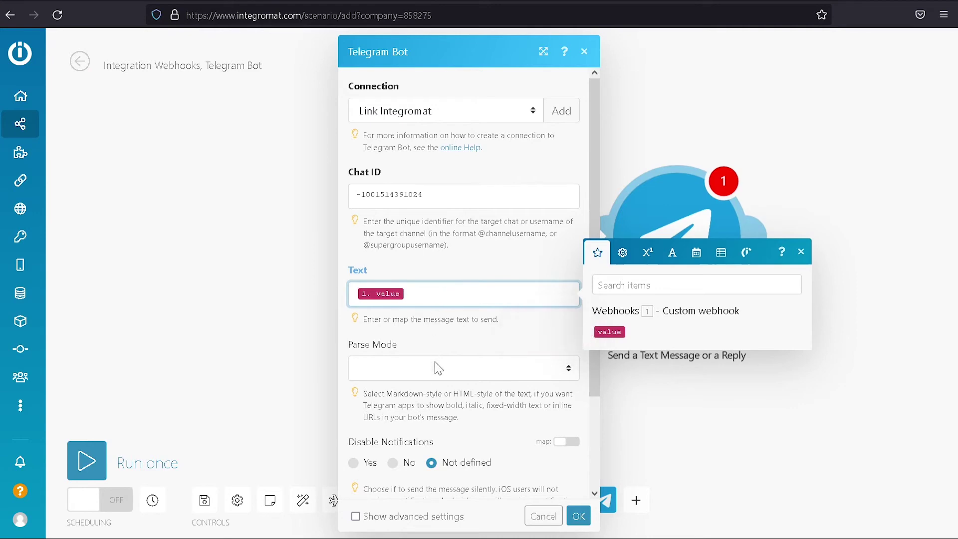
scroll(496, 351, "down", 1)
scroll(497, 352, "down", 2)
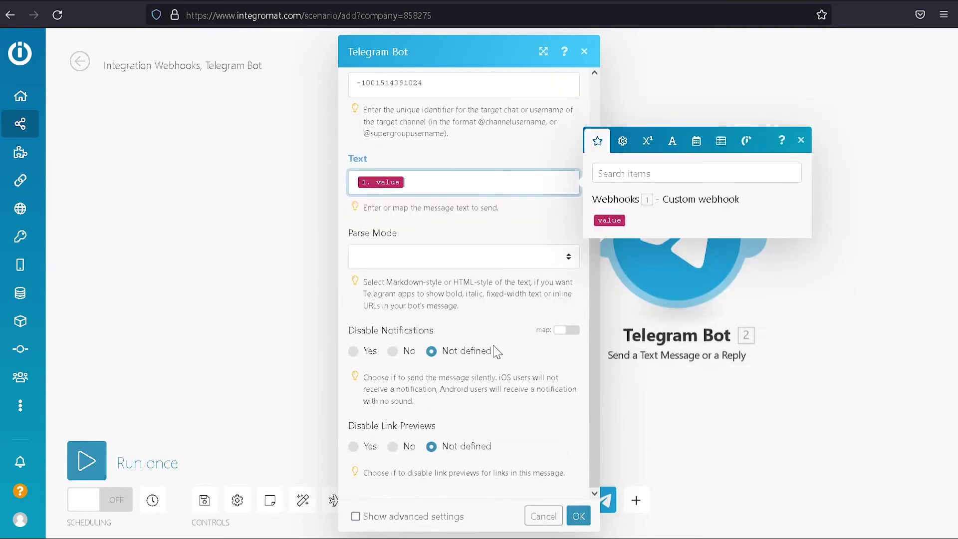
left_click(577, 518)
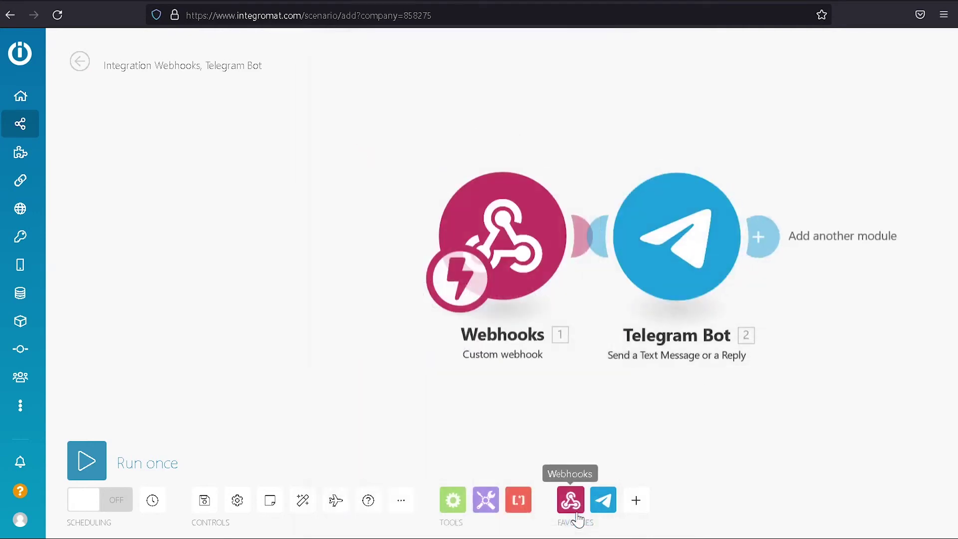
Step: Save the scenario and activate its scheduling with Run scenario set to Immediately
left_click(208, 506)
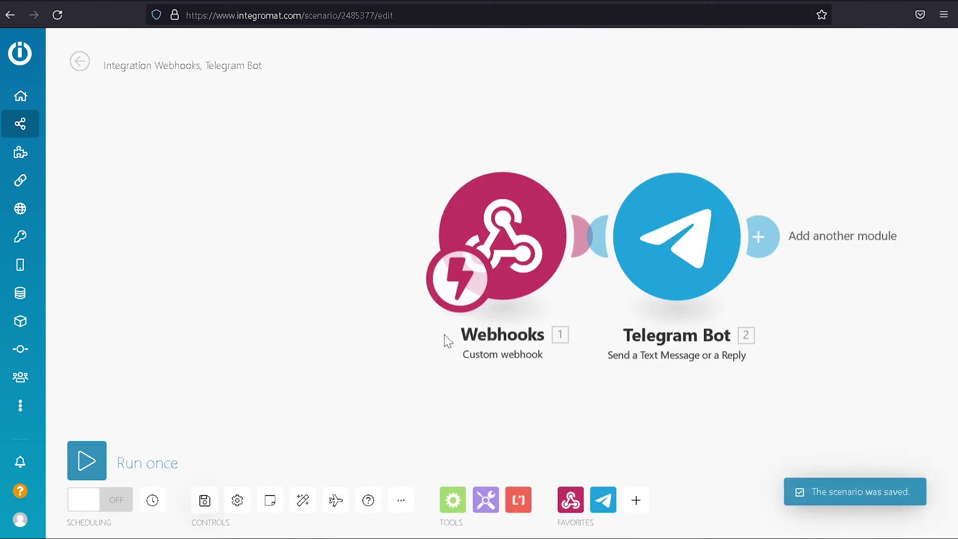
left_click(97, 502)
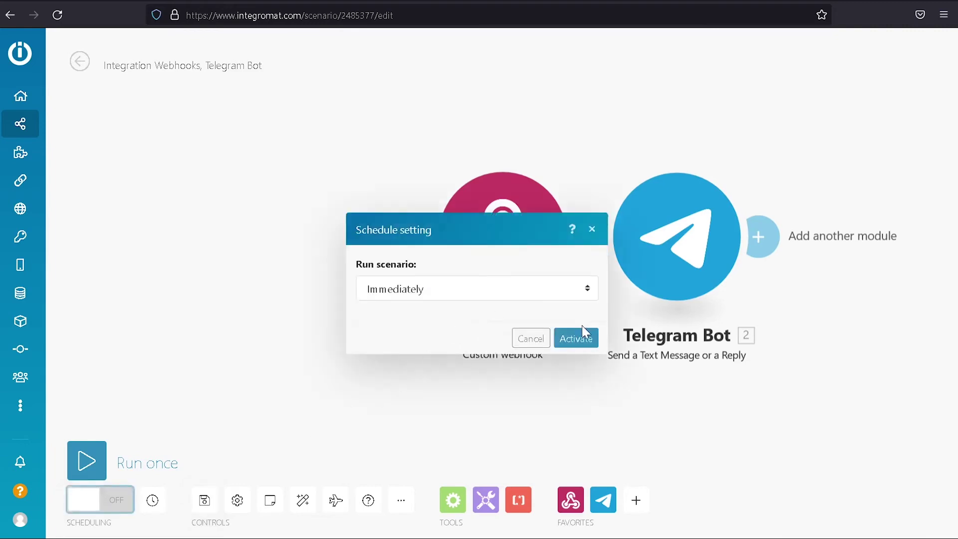
left_click(584, 334)
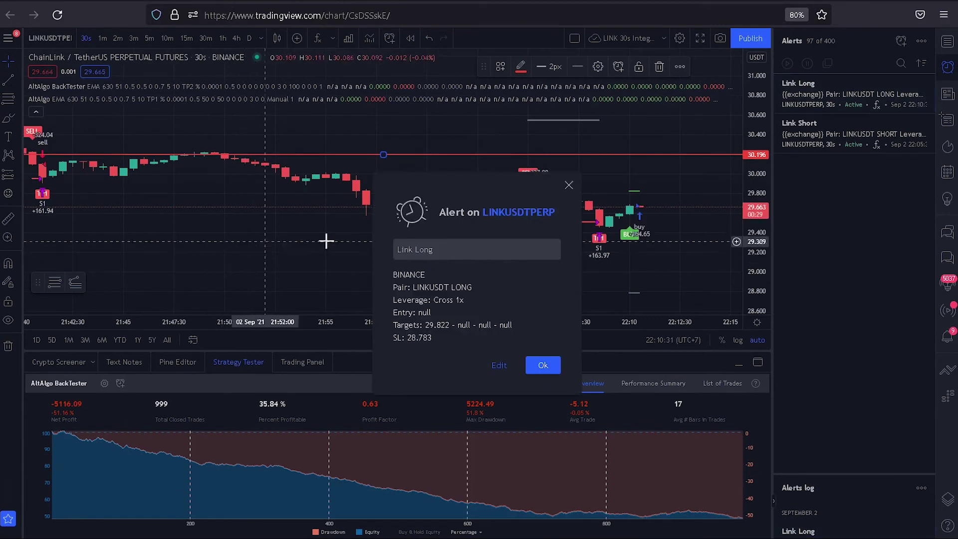
Step: Switch to the TradingView chart and dismiss the Link Long alert notification
left_click(568, 184)
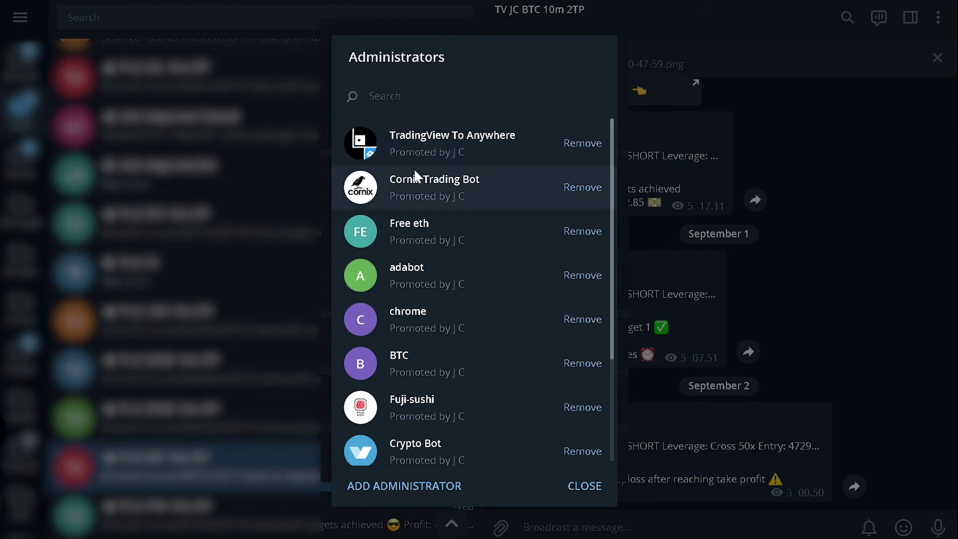
Step: In Telegram, review the administrators of TV JC BTC 10m 2TP and the /activate reply in TV JC DOT 10m 2TP
left_click_drag(609, 183, 614, 223)
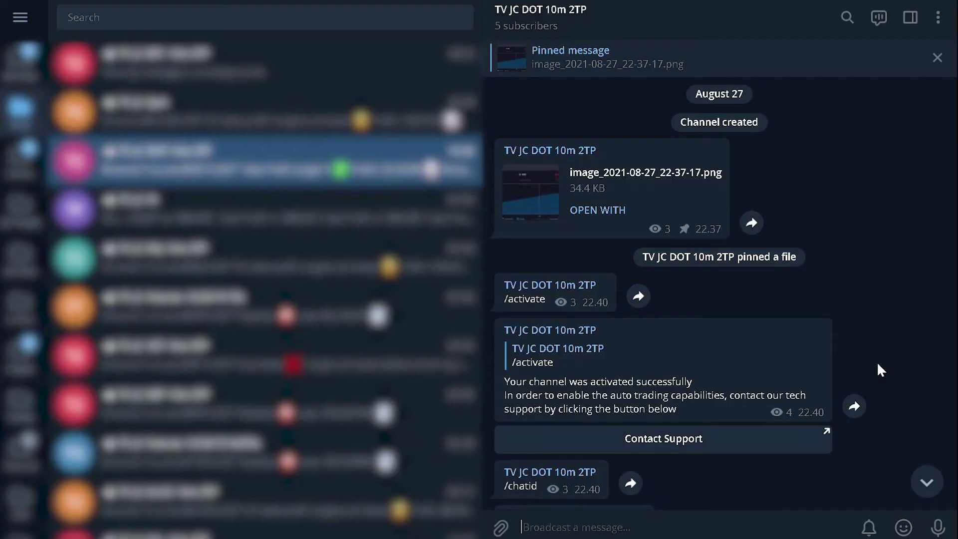
scroll(798, 310, "down", 1)
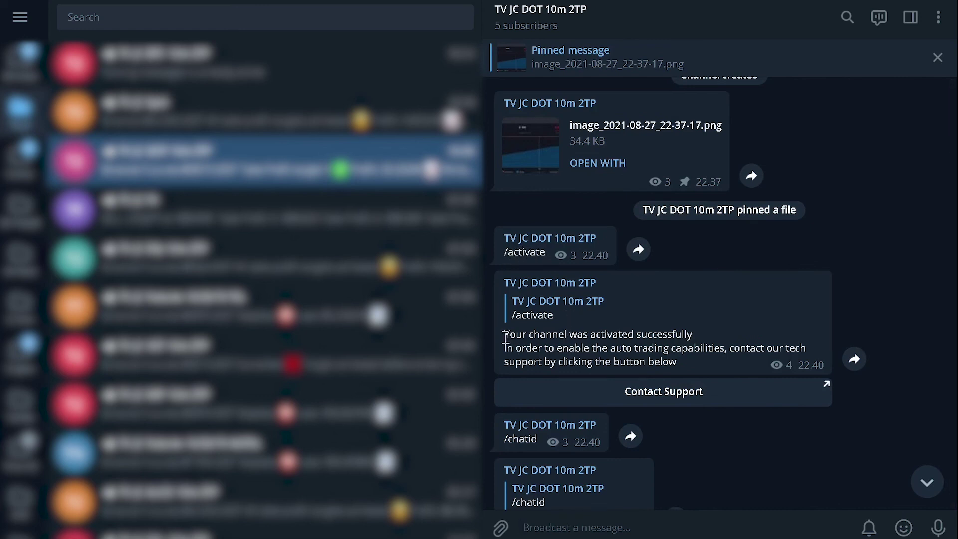
left_click_drag(503, 334, 669, 334)
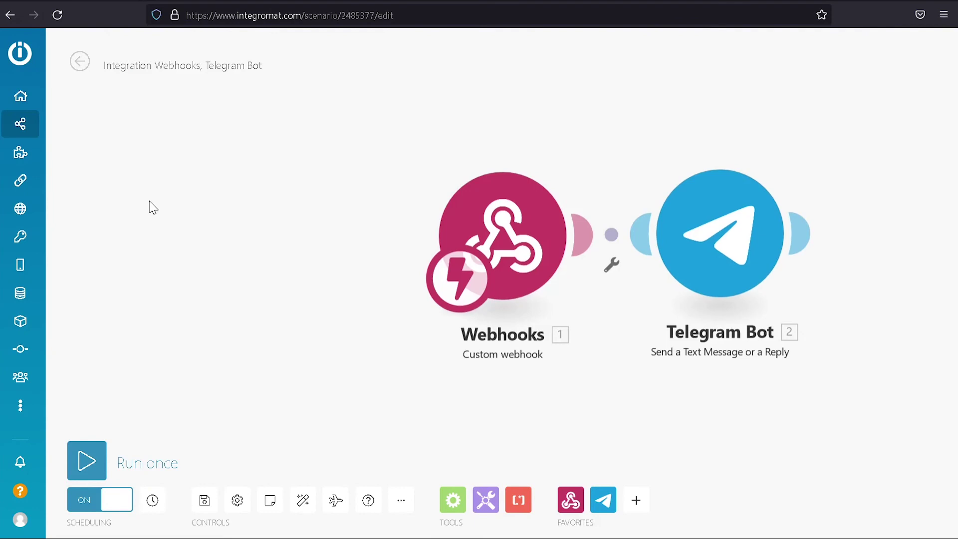
Step: In Integromat, review the custom webhook LINK in the Webhooks module and close its settings
left_click(489, 239)
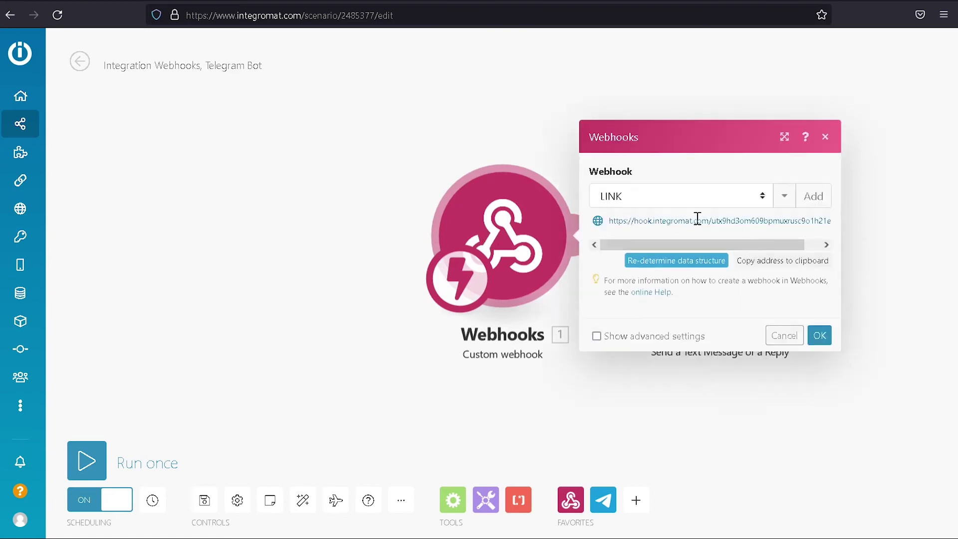
left_click(825, 137)
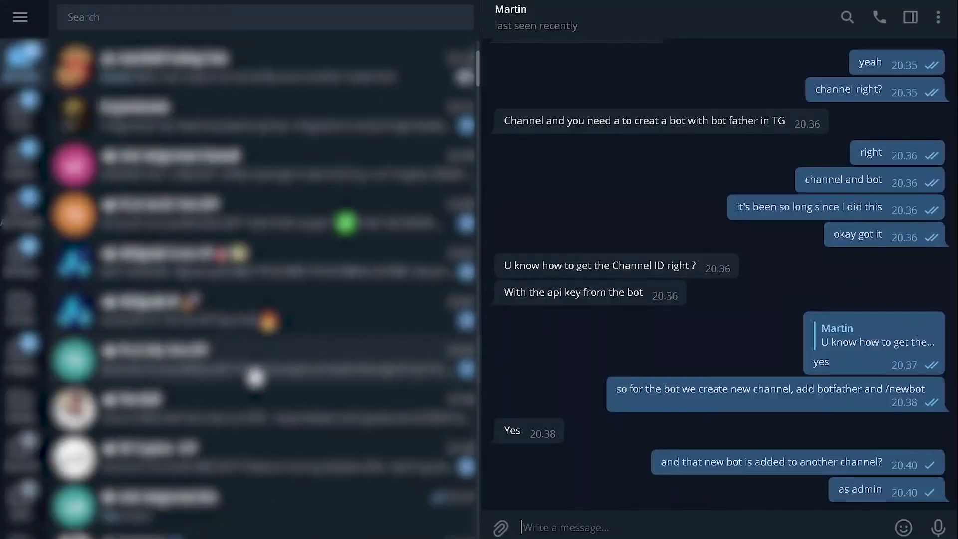
Step: In Telegram, review the Link Integromat Bot chat and open another conversation from the chat list
left_click(259, 446)
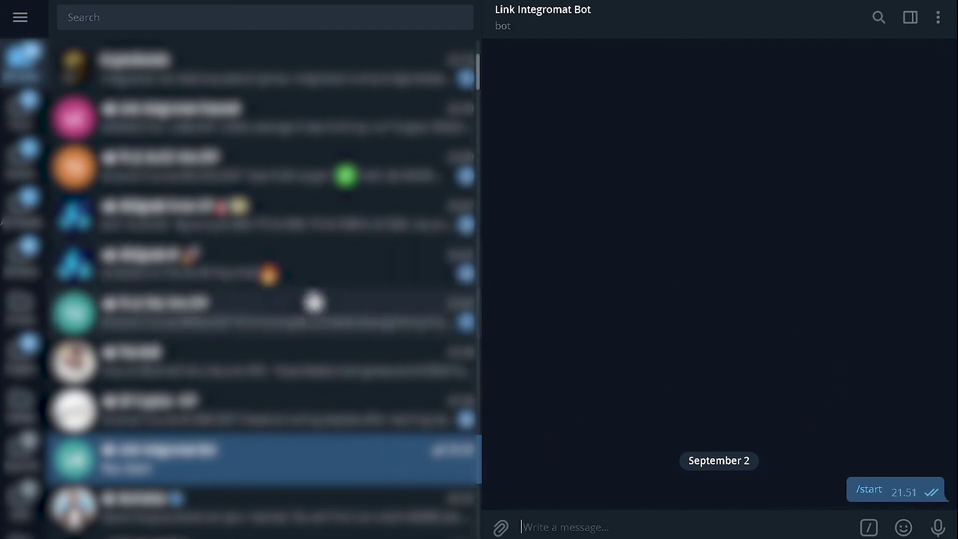
scroll(316, 278, "up", 2)
left_click(274, 222)
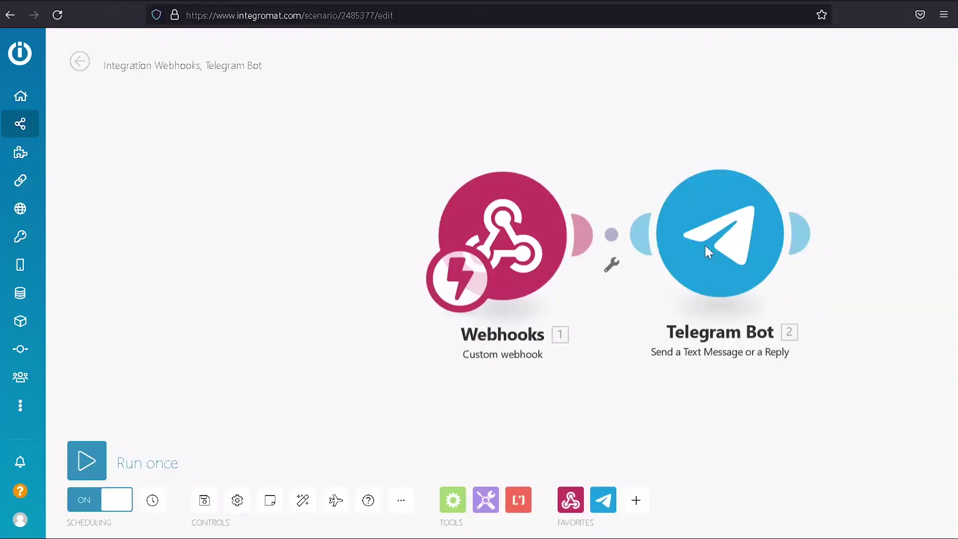
Step: In Integromat, review the Telegram Bot module's settings and its new-connection form, and close both without saving changes
left_click(750, 245)
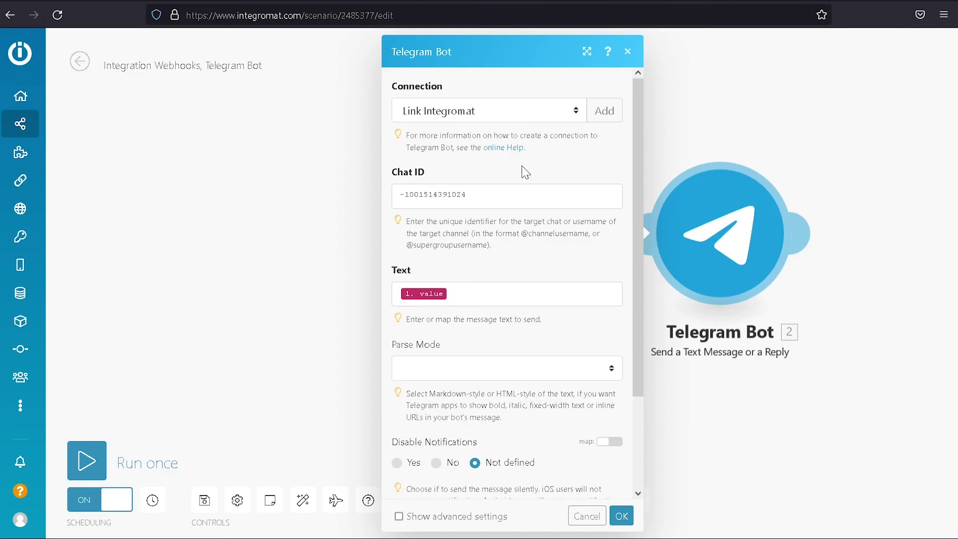
left_click(597, 113)
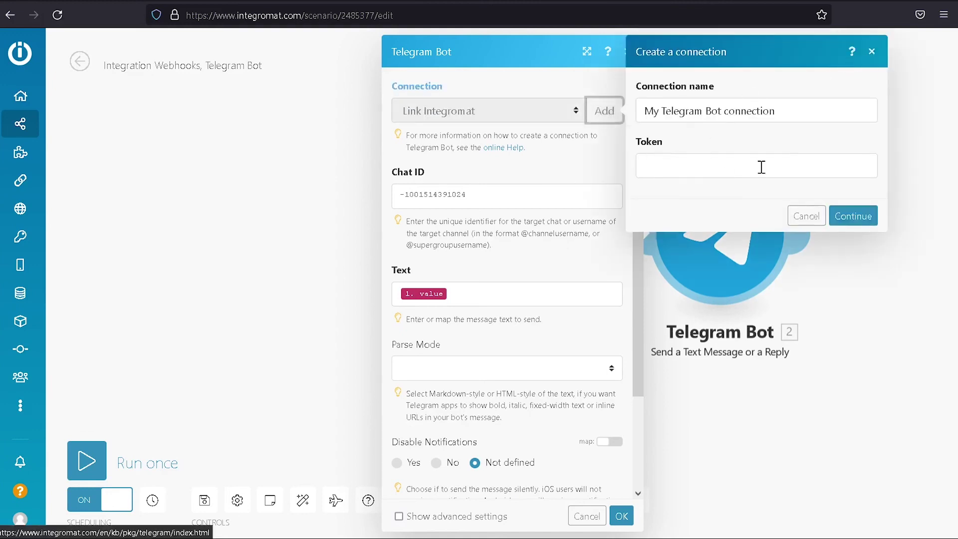
left_click(872, 52)
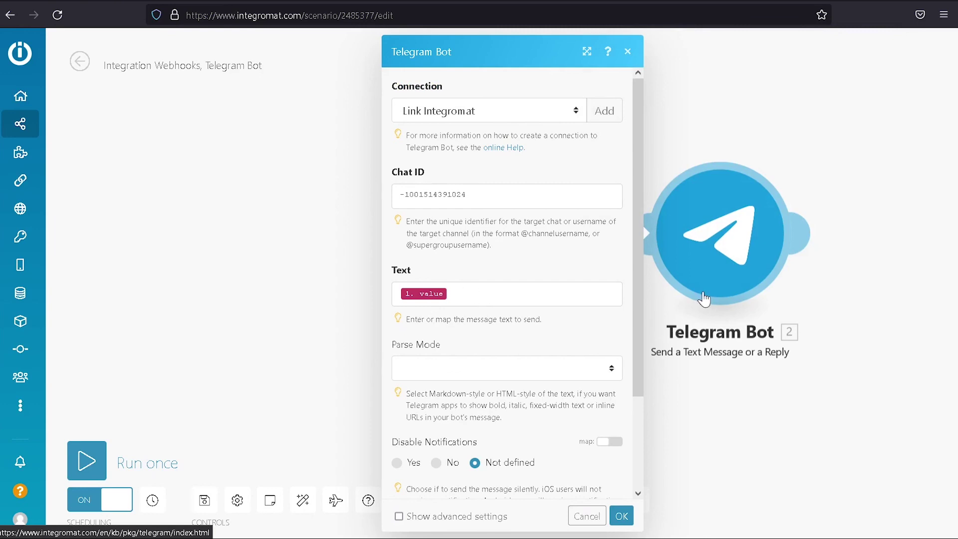
scroll(566, 329, "down", 2)
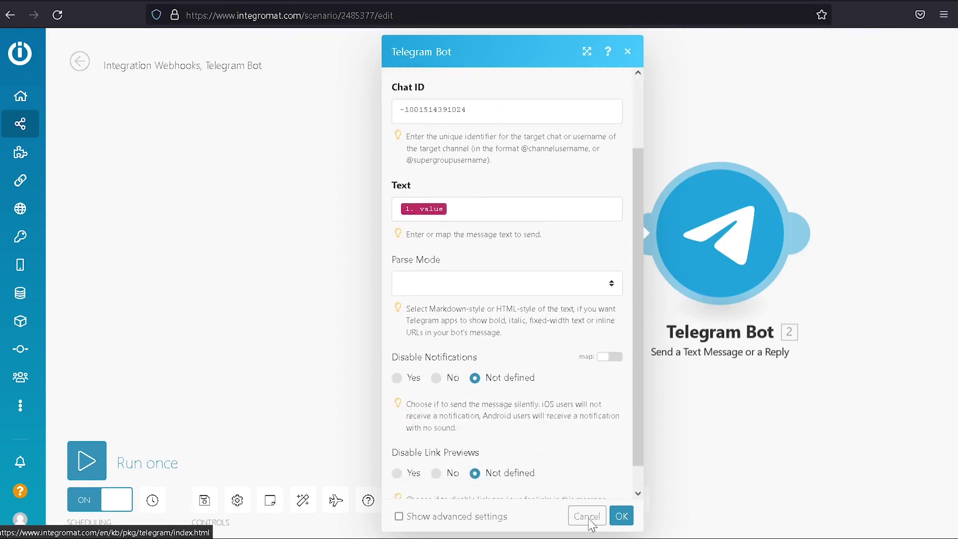
left_click(584, 516)
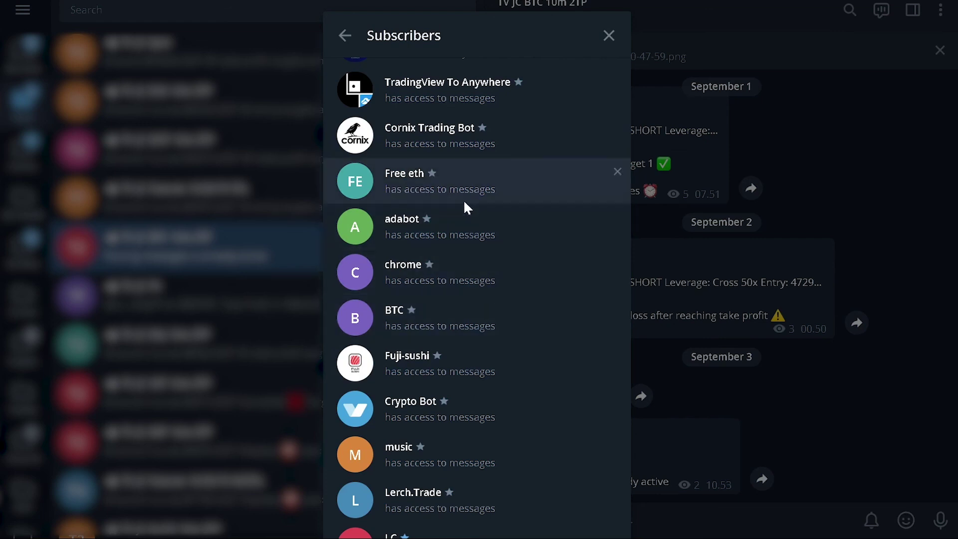
Step: In Telegram, review the subscribers of the TV JC BTC 10m 2TP channel and return to its messages
left_click(609, 36)
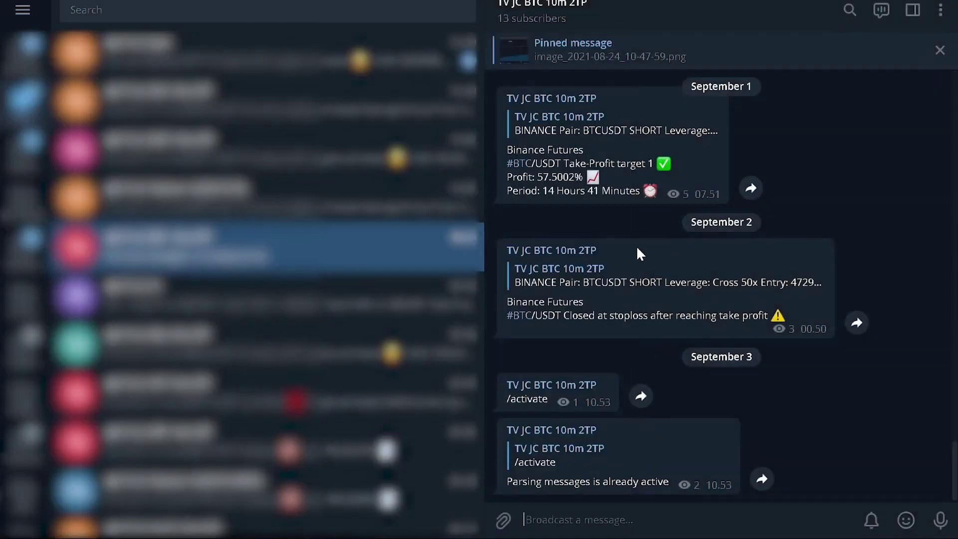